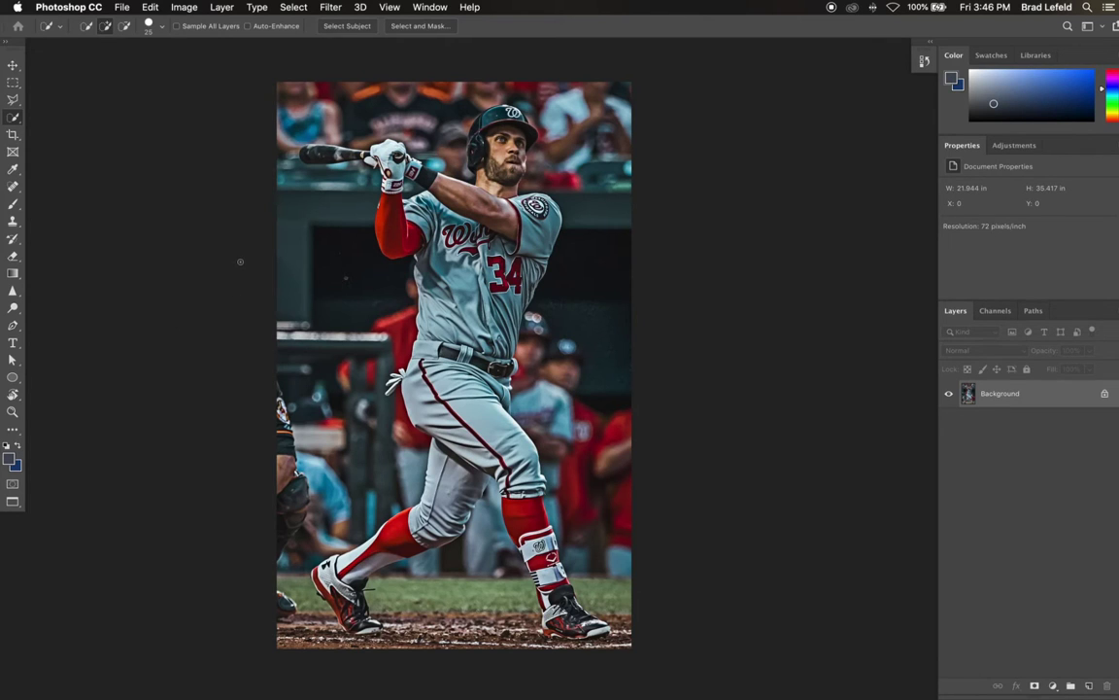
{"action": "key", "text": "v"}
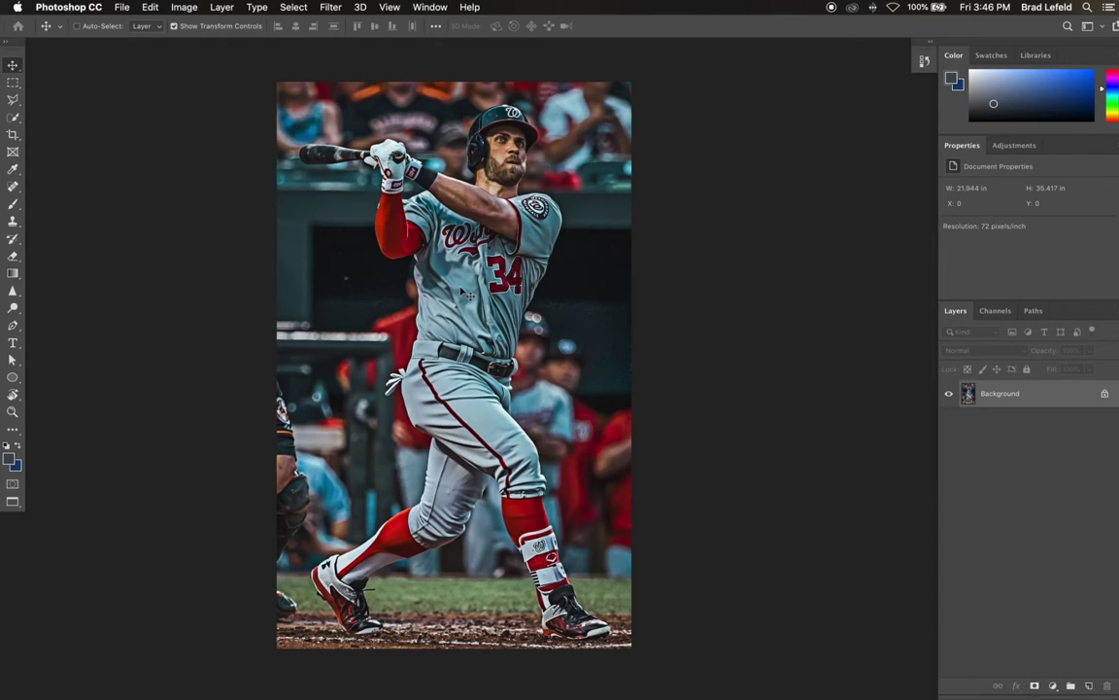
{"action": "key", "text": "p"}
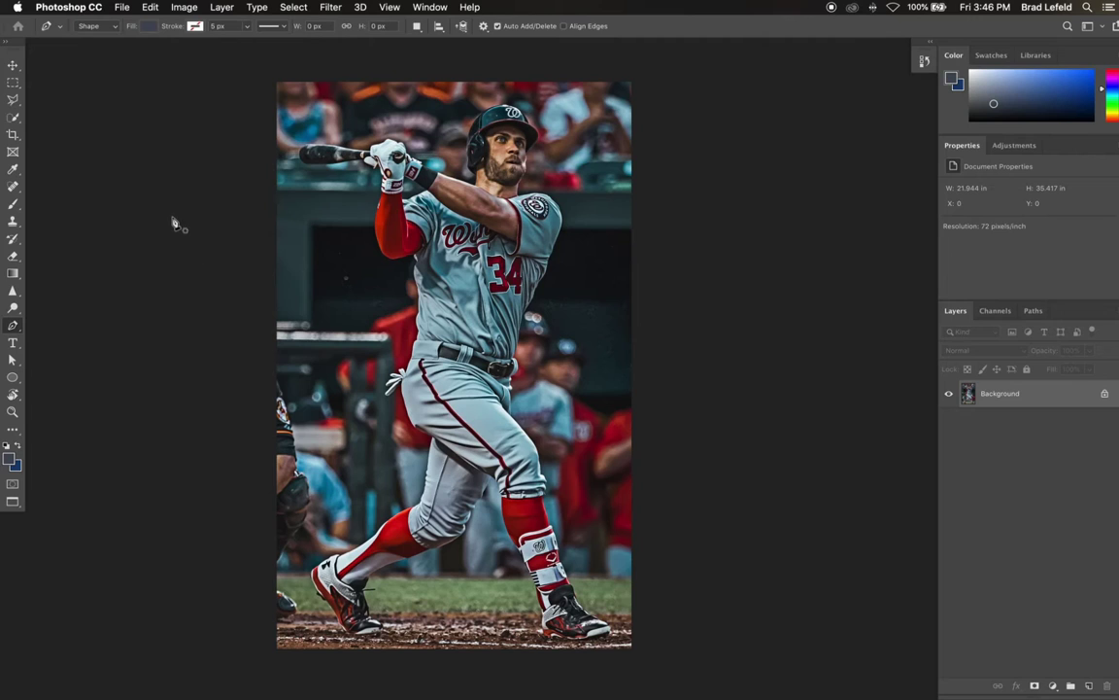
Select the batter's torso, head, arms and bat with the Quick Selection tool.
{"action": "left_click", "coordinate": [13, 118]}
{"action": "left_click", "coordinate": [54, 118]}
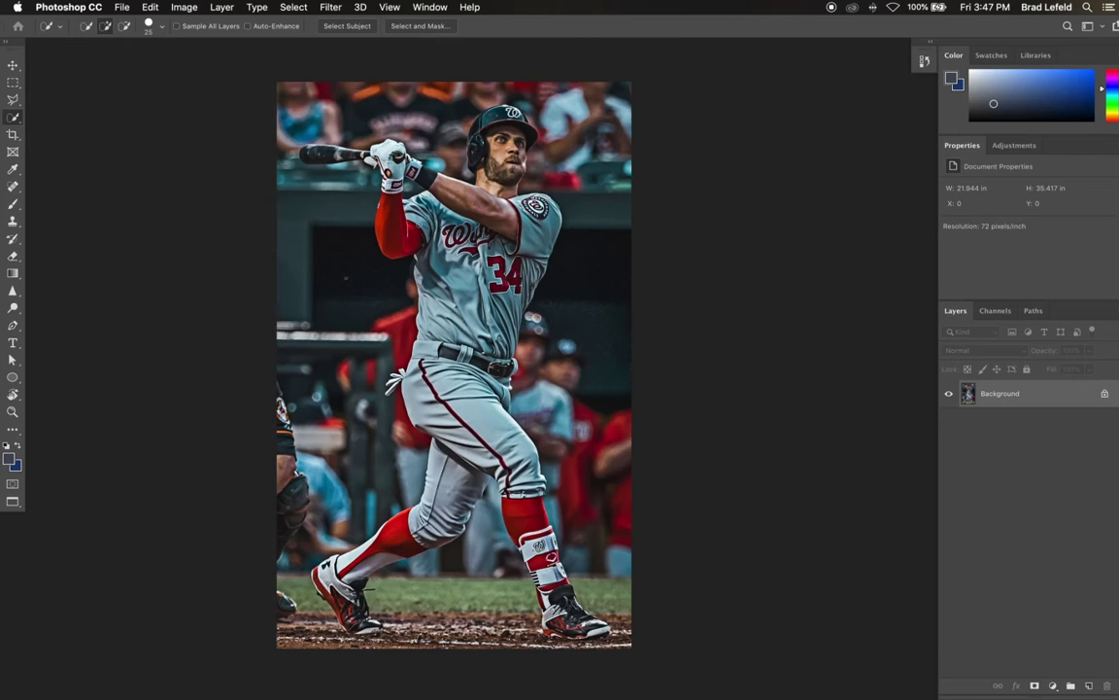
{"action": "right_click", "coordinate": [14, 120]}
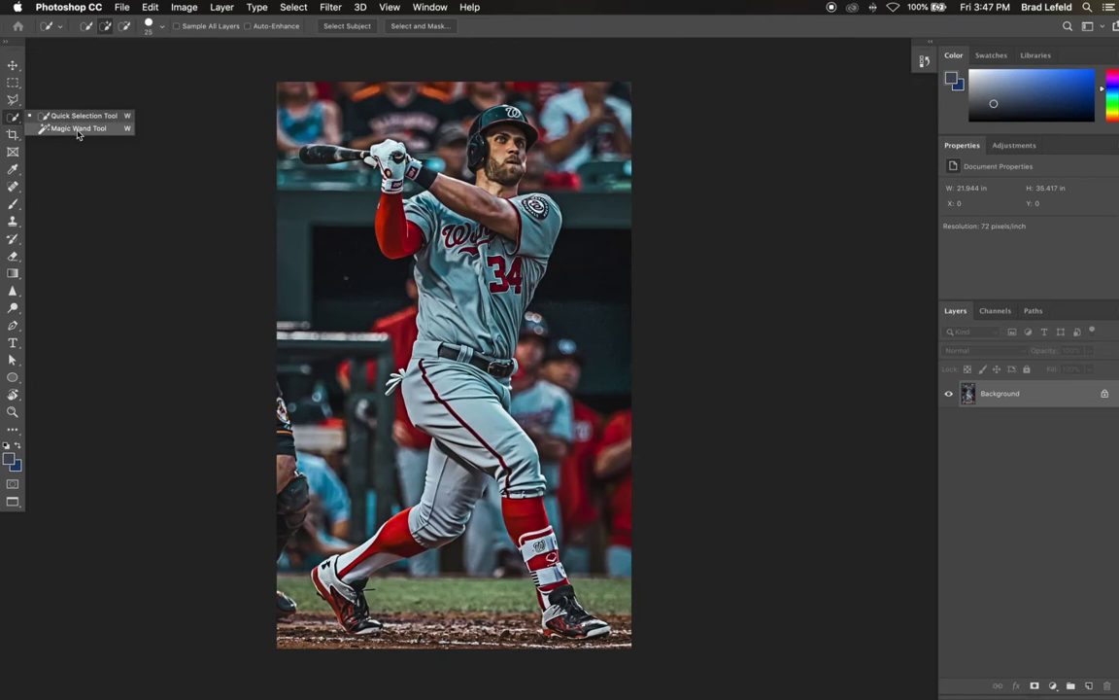
{"action": "left_click", "coordinate": [75, 117]}
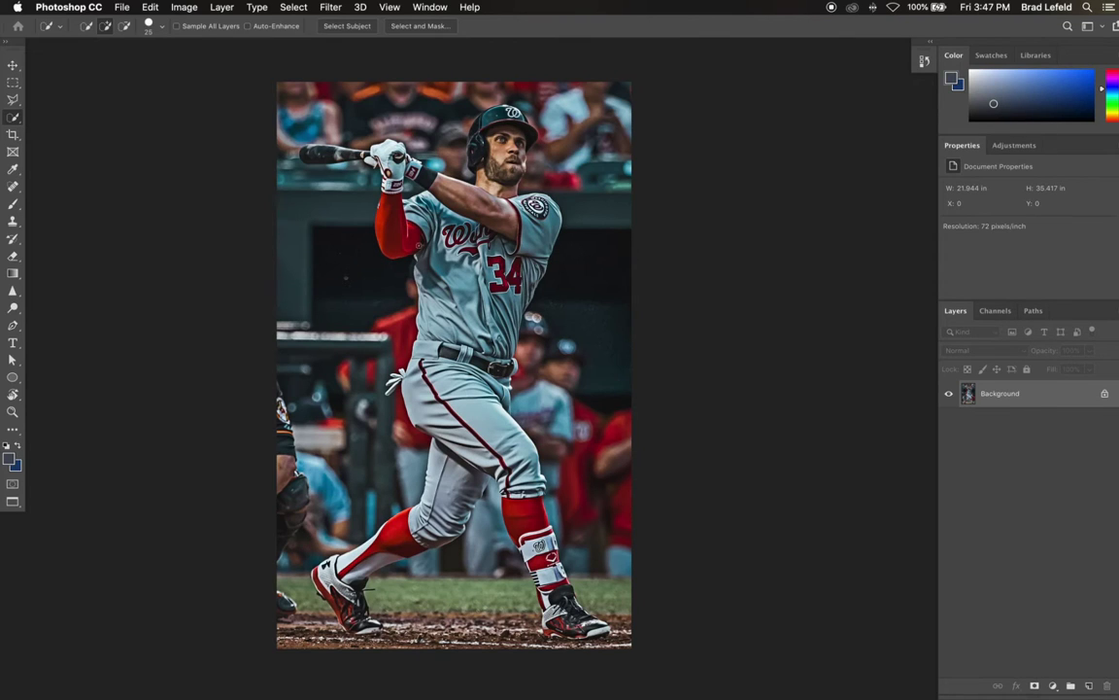
{"action": "mouse_move", "coordinate": [476, 277]}
{"action": "left_mouse_down"}
{"action": "mouse_move", "coordinate": [432, 248]}
{"action": "mouse_move", "coordinate": [494, 155]}
{"action": "mouse_move", "coordinate": [502, 112]}
{"action": "left_mouse_up"}
{"action": "mouse_move", "coordinate": [466, 212]}
{"action": "left_mouse_down"}
{"action": "mouse_move", "coordinate": [427, 282]}
{"action": "mouse_move", "coordinate": [457, 408]}
{"action": "mouse_move", "coordinate": [437, 311]}
{"action": "mouse_move", "coordinate": [398, 233]}
{"action": "left_mouse_up"}
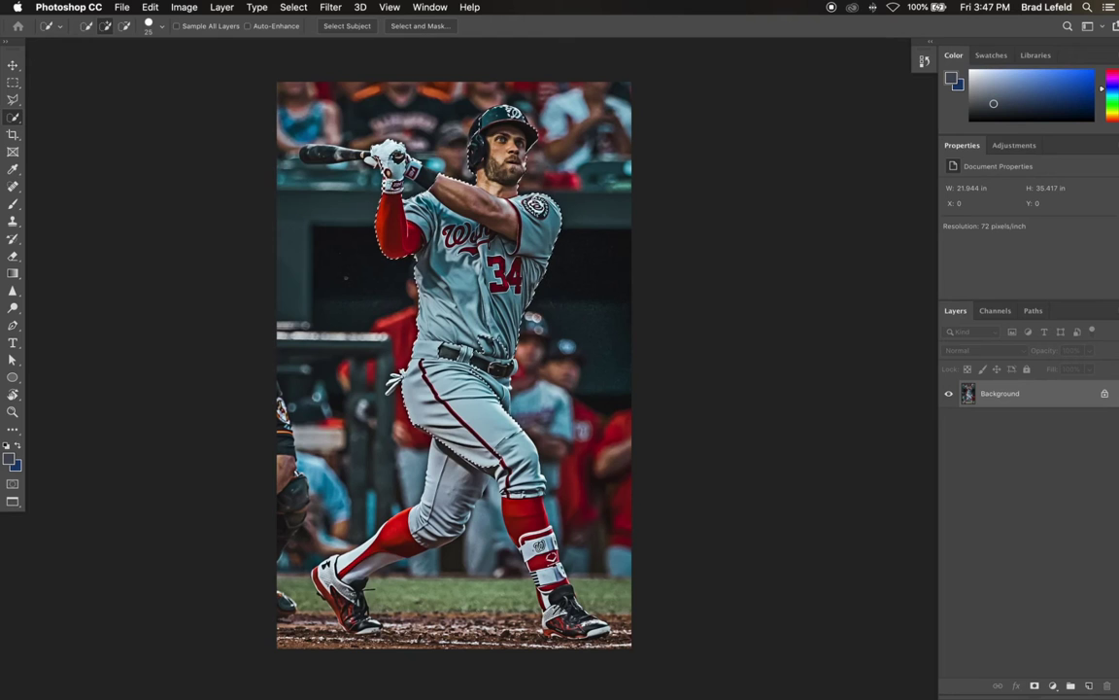
{"action": "left_click_drag", "start_coordinate": [387, 157], "coordinate": [307, 152]}
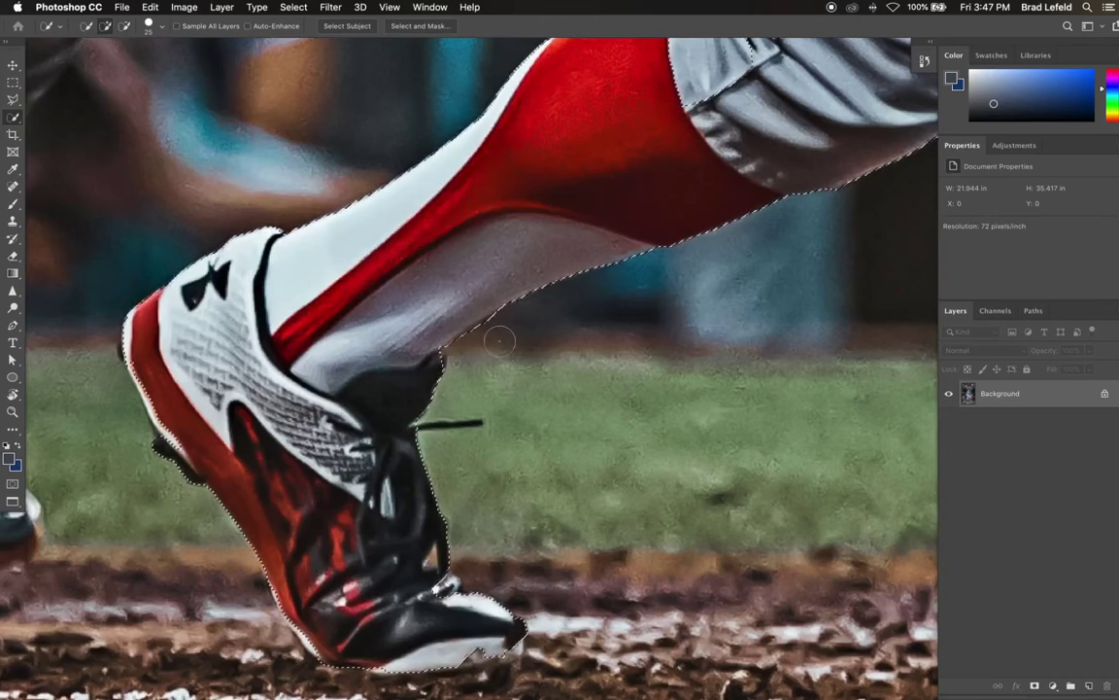
Refine the selection's edge along the batter's rear leg, hip and waist, and reduce the selection brush to 15.
{"action": "left_click_drag", "start_coordinate": [519, 255], "coordinate": [412, 400]}
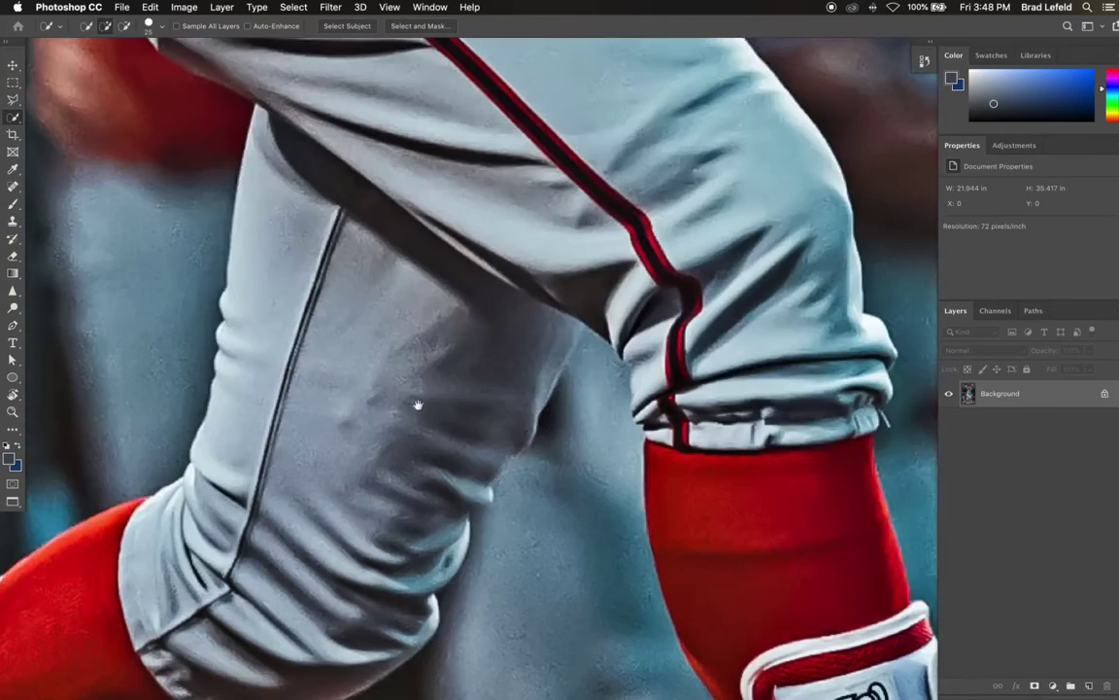
{"action": "left_click_drag", "start_coordinate": [291, 194], "coordinate": [580, 491]}
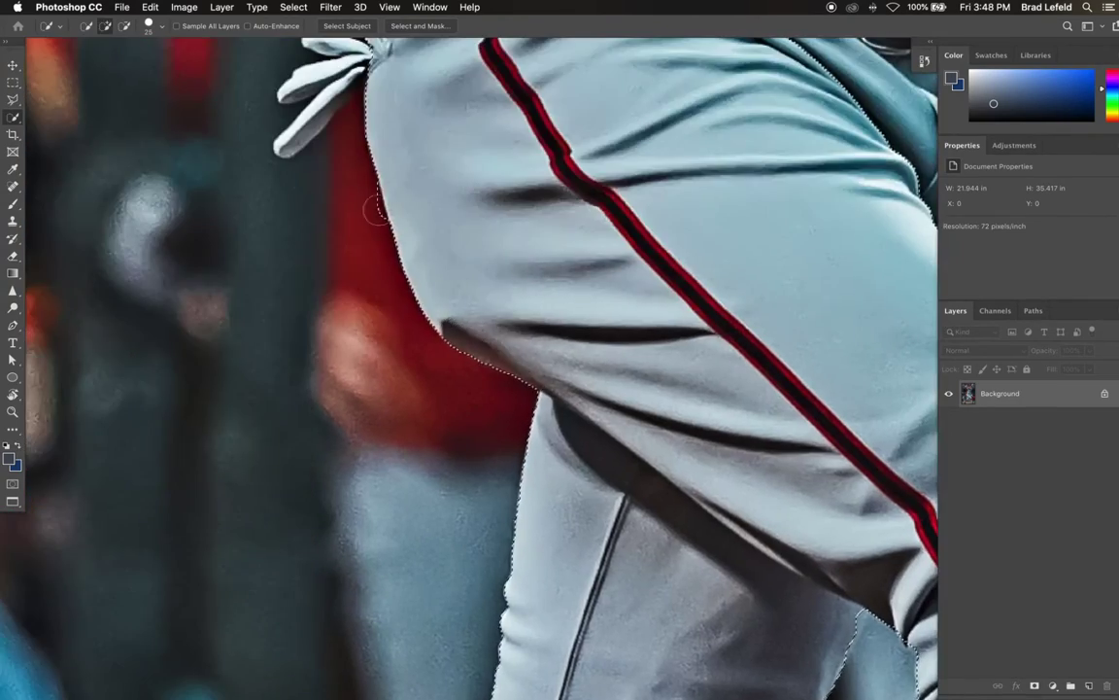
{"action": "left_click_drag", "start_coordinate": [377, 210], "coordinate": [441, 356]}
{"action": "left_click_drag", "start_coordinate": [485, 77], "coordinate": [511, 681]}
{"action": "left_click_drag", "start_coordinate": [534, 299], "coordinate": [537, 345]}
{"action": "key", "text": "bracketleft"}
{"action": "key", "text": "bracketleft"}
{"action": "scroll", "coordinate": [490, 238], "scroll_direction": "up", "scroll_amount": 15}
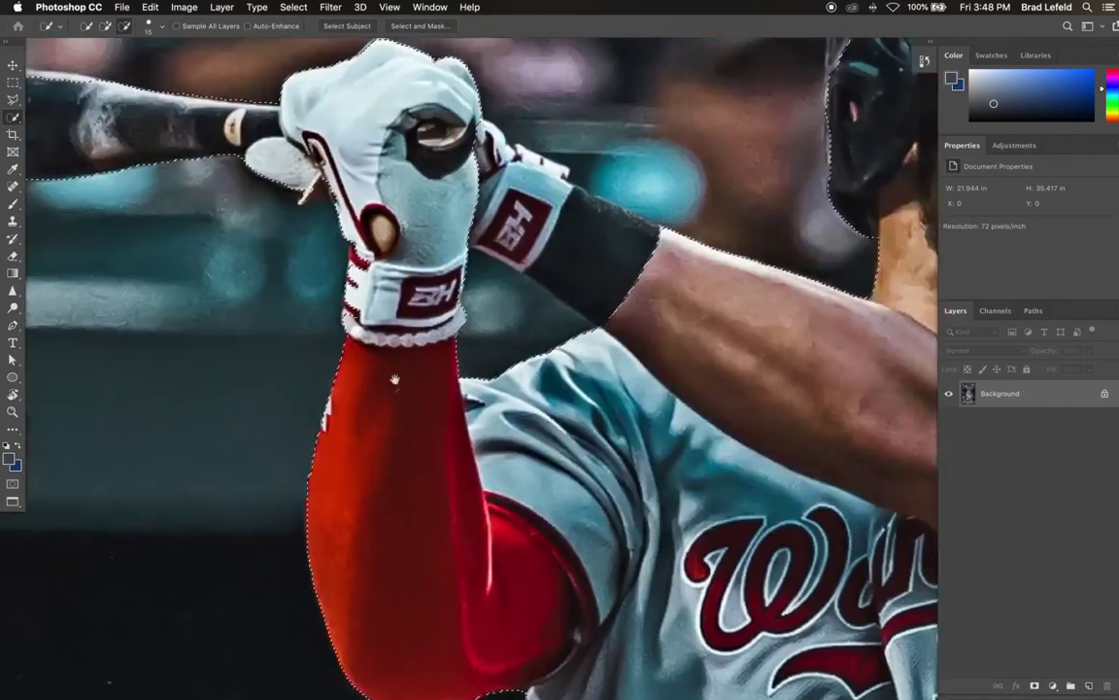
Enlarge the selection brush to 70 and add the missed dark parts of the helmet to the selection.
{"action": "scroll", "coordinate": [305, 323], "scroll_direction": "right", "scroll_amount": 4}
{"action": "key", "text": "bracketright"}
{"action": "key", "text": "bracketright"}
{"action": "key", "text": "bracketright"}
{"action": "key", "text": "bracketright"}
{"action": "key", "text": "bracketright"}
{"action": "key", "text": "bracketright"}
{"action": "key", "text": "bracketright"}
{"action": "key", "text": "bracketright"}
{"action": "key", "text": "bracketright"}
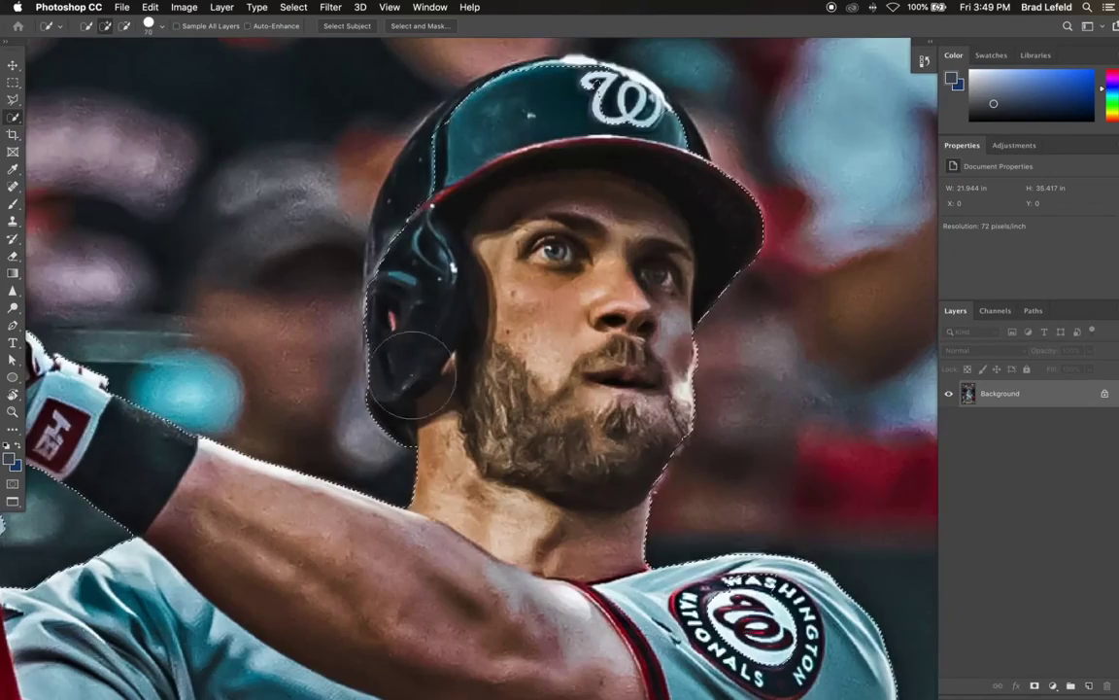
{"action": "left_click_drag", "start_coordinate": [408, 224], "coordinate": [467, 117]}
Extend the selection down the front leg over the shin guard and shoe, and refine its edge between the legs.
{"action": "scroll", "coordinate": [731, 250], "scroll_direction": "down", "scroll_amount": 15}
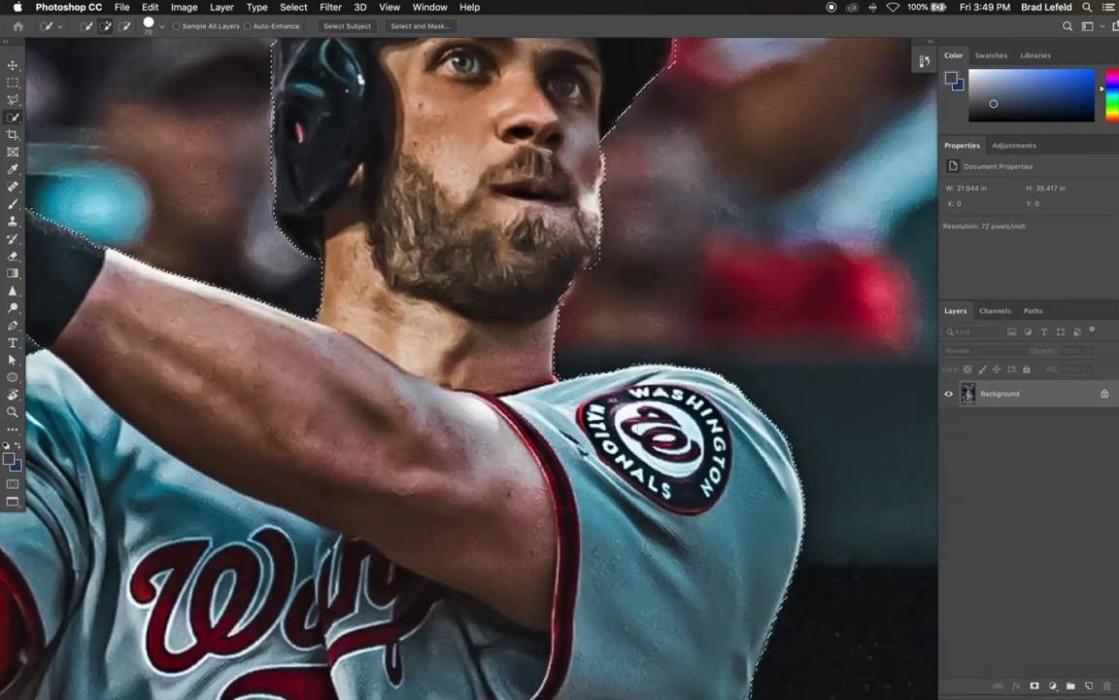
{"action": "scroll", "coordinate": [379, 248], "scroll_direction": "down", "scroll_amount": 5}
{"action": "scroll", "coordinate": [379, 248], "scroll_direction": "right", "scroll_amount": 2}
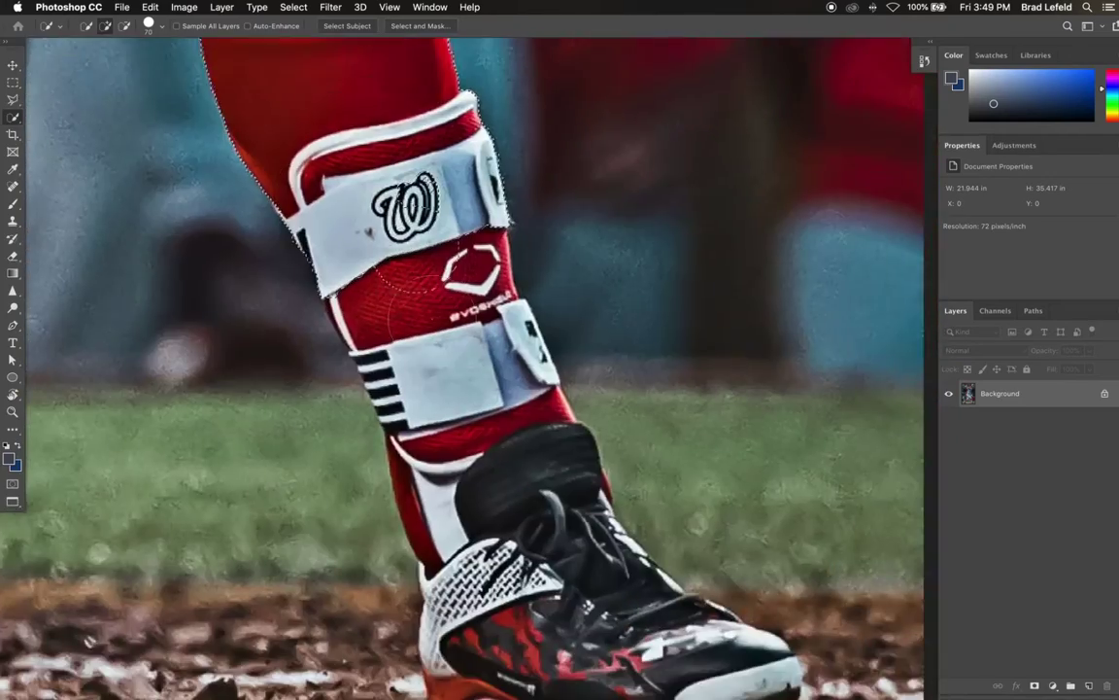
{"action": "scroll", "coordinate": [536, 445], "scroll_direction": "down", "scroll_amount": 4}
{"action": "scroll", "coordinate": [535, 445], "scroll_direction": "right", "scroll_amount": 1}
{"action": "key", "text": "bracketleft"}
{"action": "key", "text": "bracketleft"}
{"action": "key", "text": "bracketleft"}
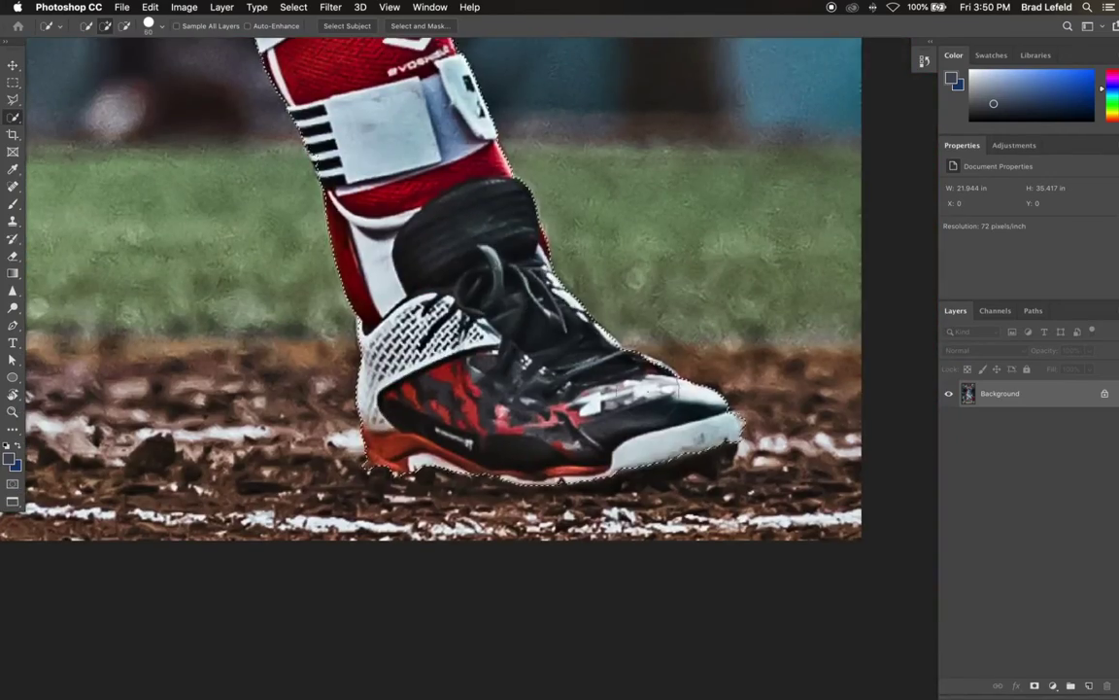
{"action": "scroll", "coordinate": [505, 389], "scroll_direction": "up", "scroll_amount": 6}
{"action": "scroll", "coordinate": [505, 389], "scroll_direction": "left", "scroll_amount": 3}
{"action": "scroll", "coordinate": [472, 334], "scroll_direction": "up", "scroll_amount": 8}
{"action": "scroll", "coordinate": [471, 334], "scroll_direction": "left", "scroll_amount": 2}
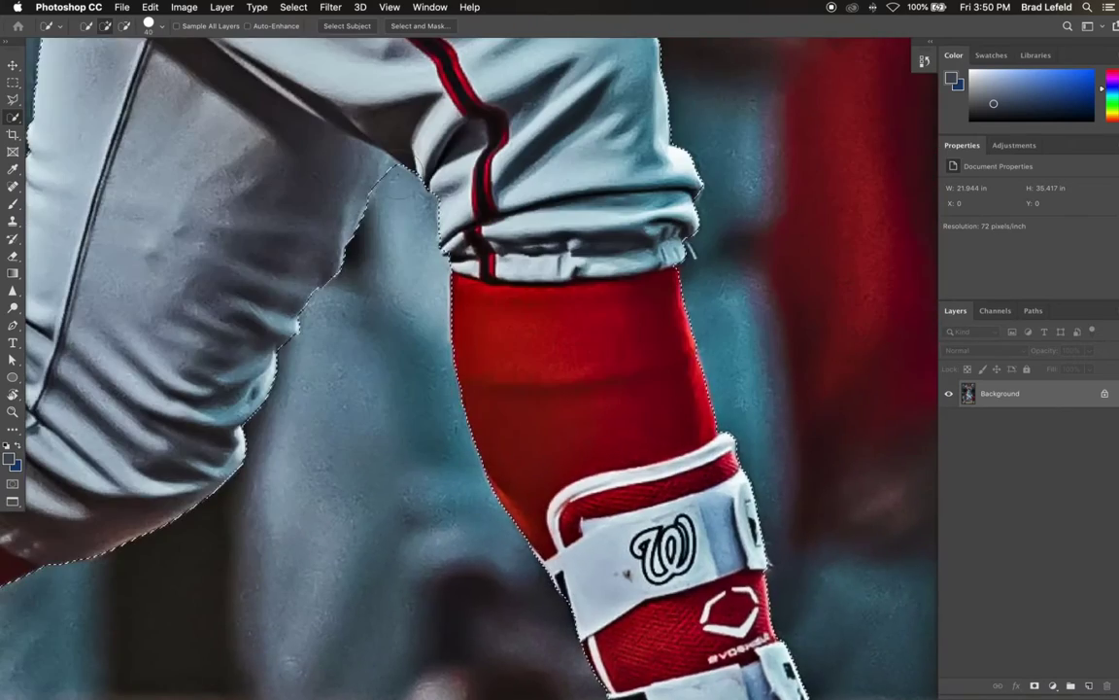
{"action": "key", "text": "super+0"}
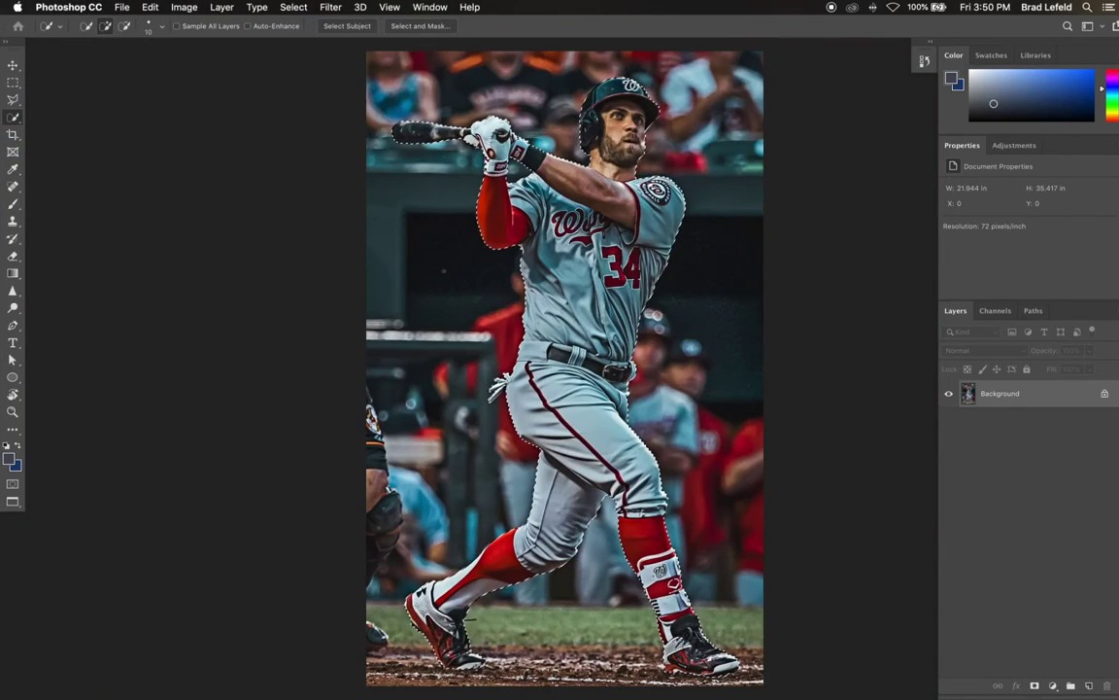
Enter Select and Mask, set the overlay opacity to 51% and the edge radius to 1 px with Smart Radius enabled.
{"action": "left_click", "coordinate": [420, 27]}
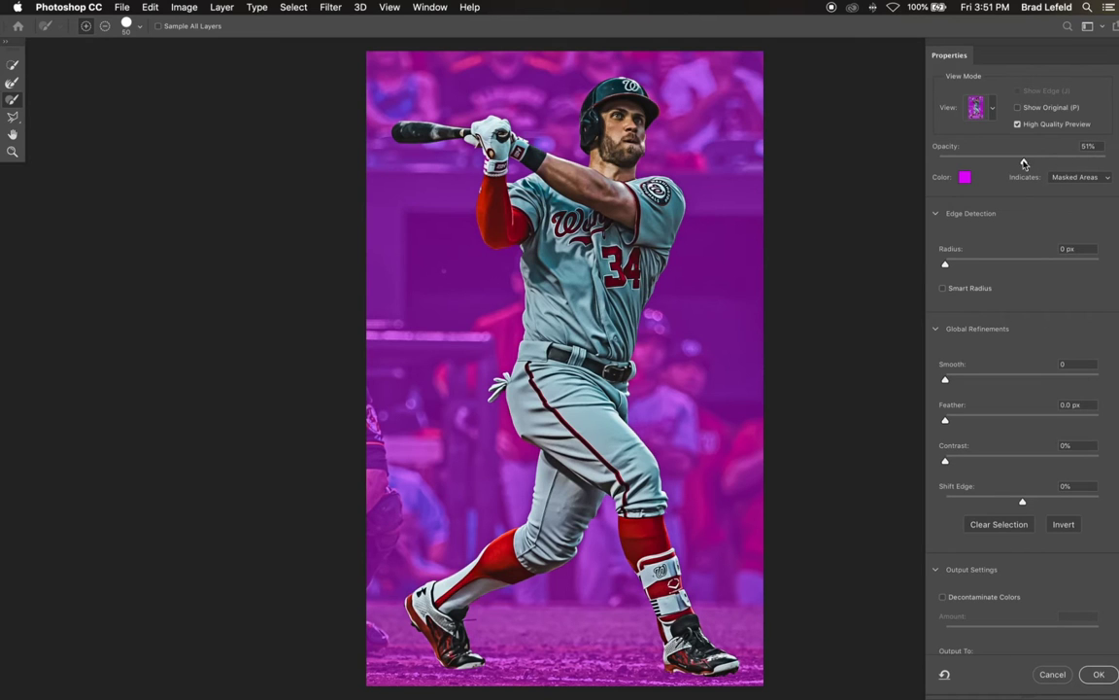
{"action": "mouse_move", "coordinate": [1024, 163]}
{"action": "left_mouse_down"}
{"action": "mouse_move", "coordinate": [972, 163]}
{"action": "mouse_move", "coordinate": [1077, 163]}
{"action": "mouse_move", "coordinate": [1025, 163]}
{"action": "left_mouse_up"}
{"action": "key", "text": "Tab"}
{"action": "type", "text": "1"}
{"action": "left_click", "coordinate": [944, 289]}
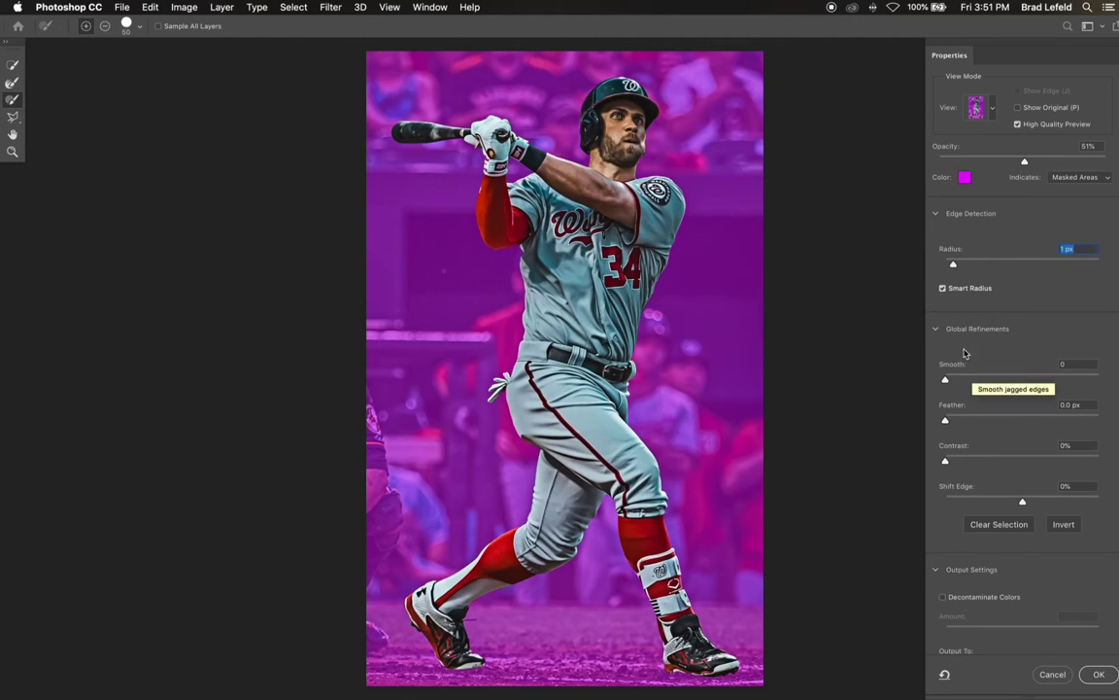
Set the global refinements to Smooth 3, Contrast 25% and Shift Edge -3%.
{"action": "key", "text": "Tab"}
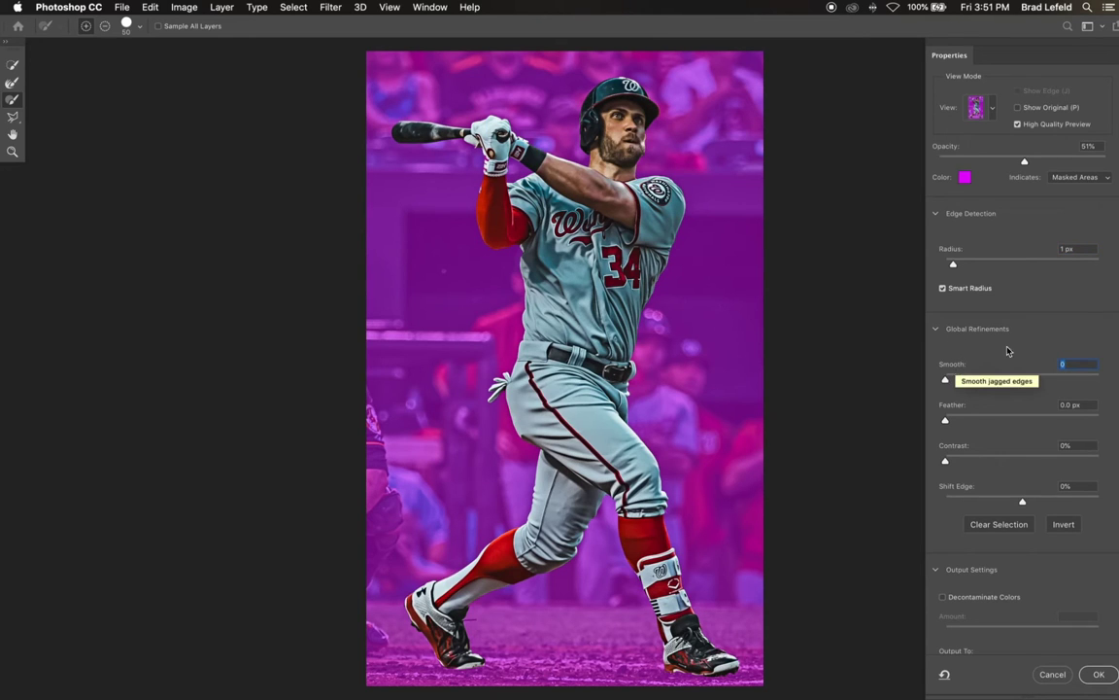
{"action": "type", "text": "3"}
{"action": "left_click", "coordinate": [1041, 443]}
{"action": "type", "text": "25"}
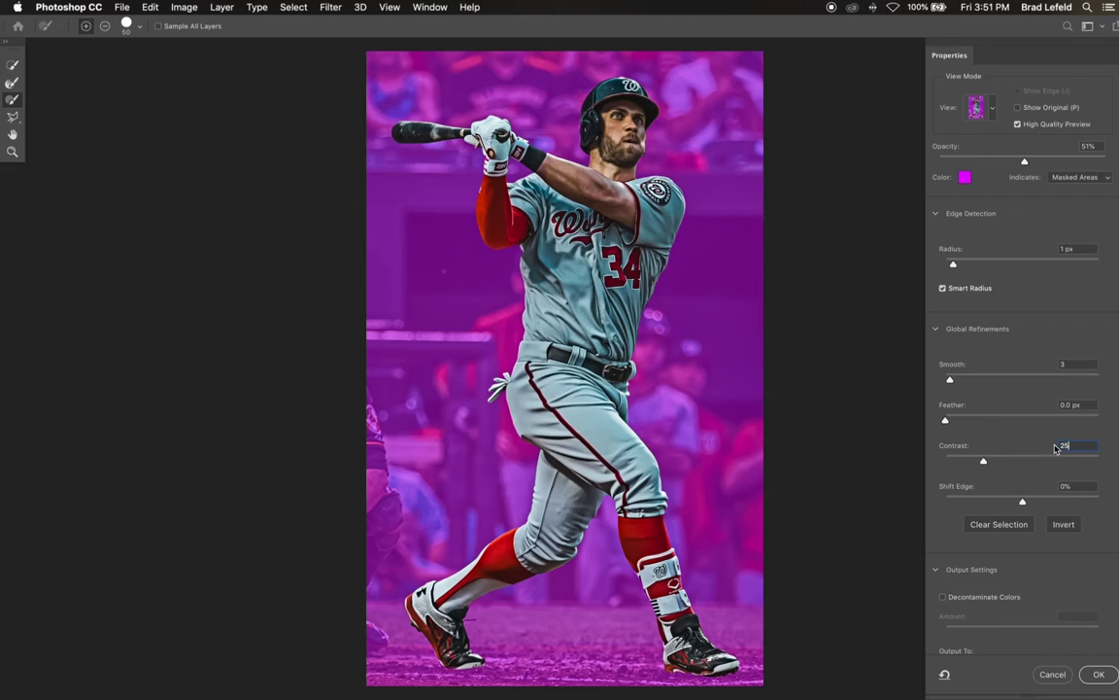
{"action": "key", "text": "Tab"}
{"action": "type", "text": "-3"}
Refine the mask edge around the beard and jaw using the Refine Edge Brush at size 15.
{"action": "left_click", "coordinate": [12, 86]}
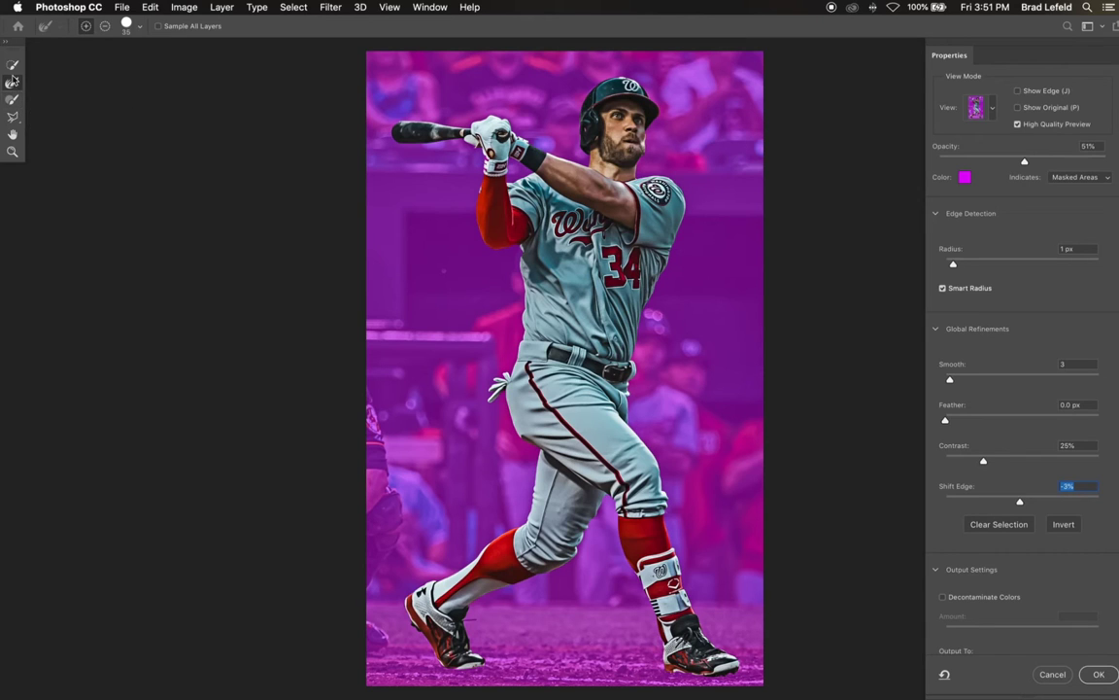
{"action": "scroll", "coordinate": [598, 142], "scroll_direction": "up", "scroll_amount": 5}
{"action": "scroll", "coordinate": [670, 160], "scroll_direction": "down", "scroll_amount": 5}
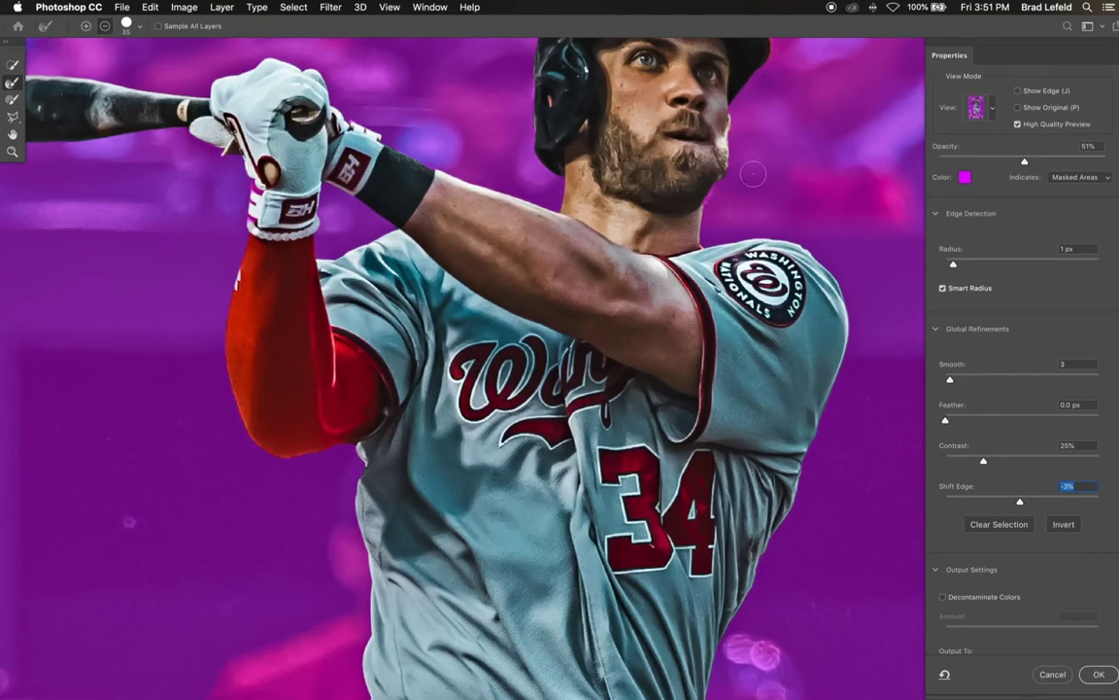
{"action": "scroll", "coordinate": [679, 232], "scroll_direction": "up", "scroll_amount": 7}
{"action": "key", "text": "bracketleft"}
{"action": "key", "text": "bracketleft"}
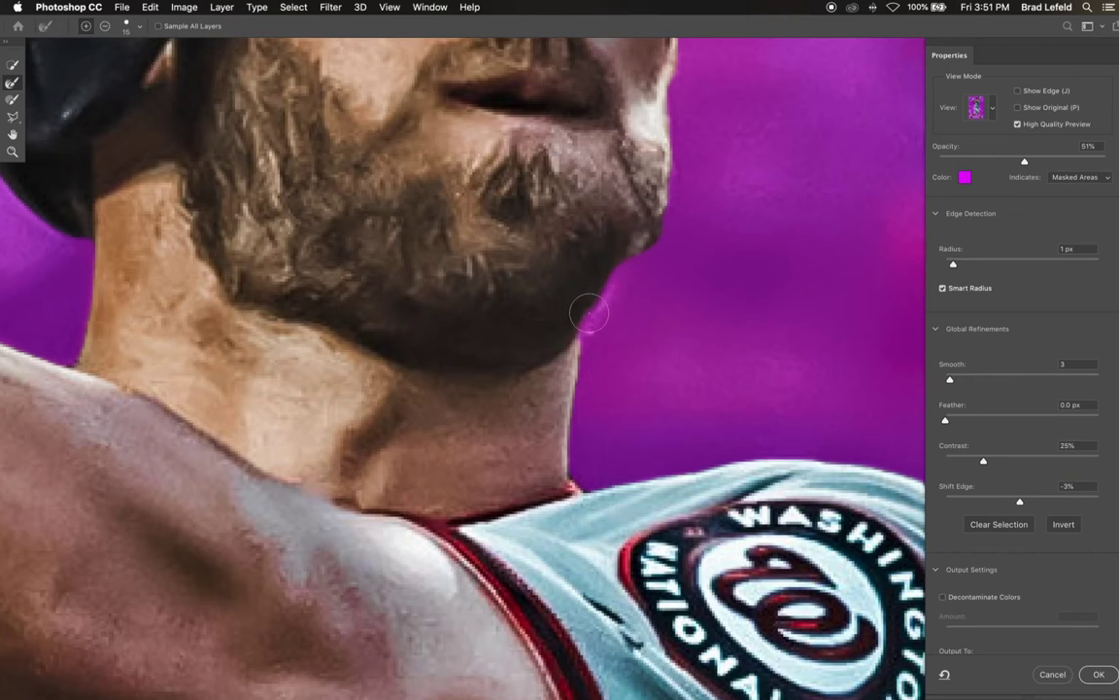
{"action": "scroll", "coordinate": [482, 470], "scroll_direction": "down", "scroll_amount": 10}
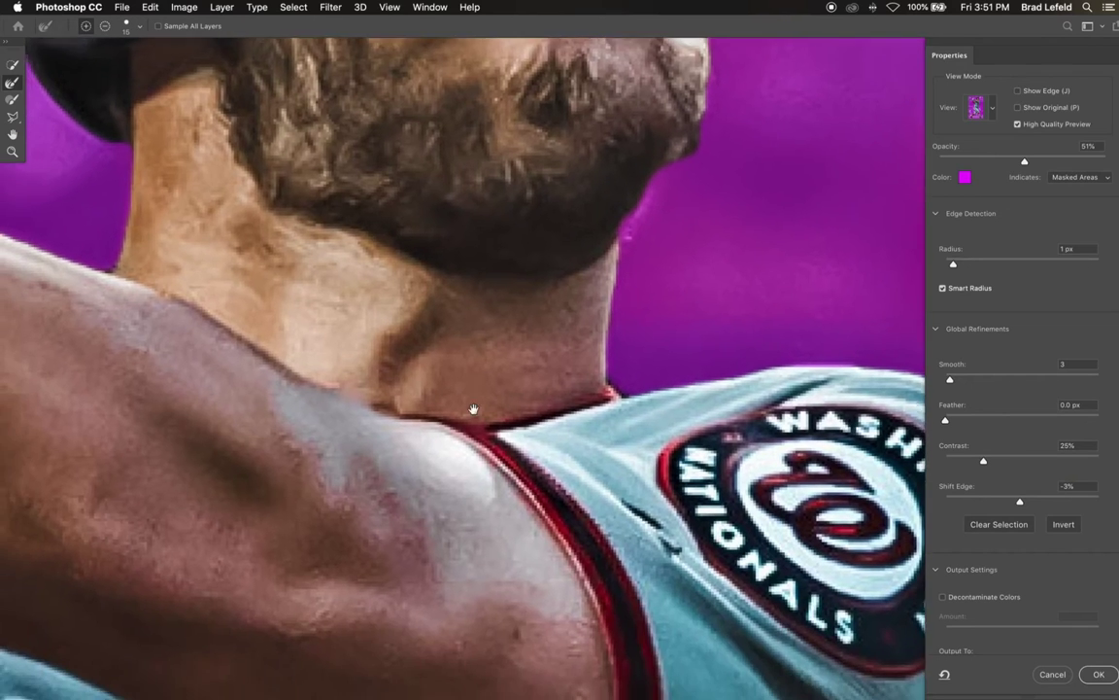
{"action": "scroll", "coordinate": [490, 219], "scroll_direction": "up", "scroll_amount": 4}
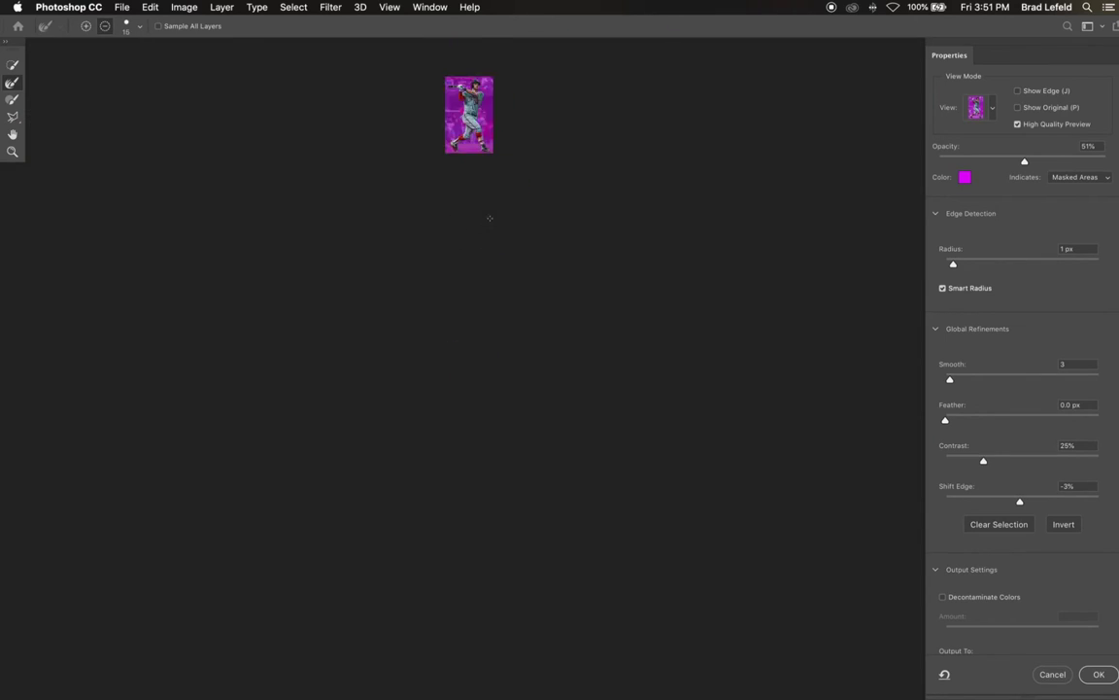
{"action": "key", "text": "super+0"}
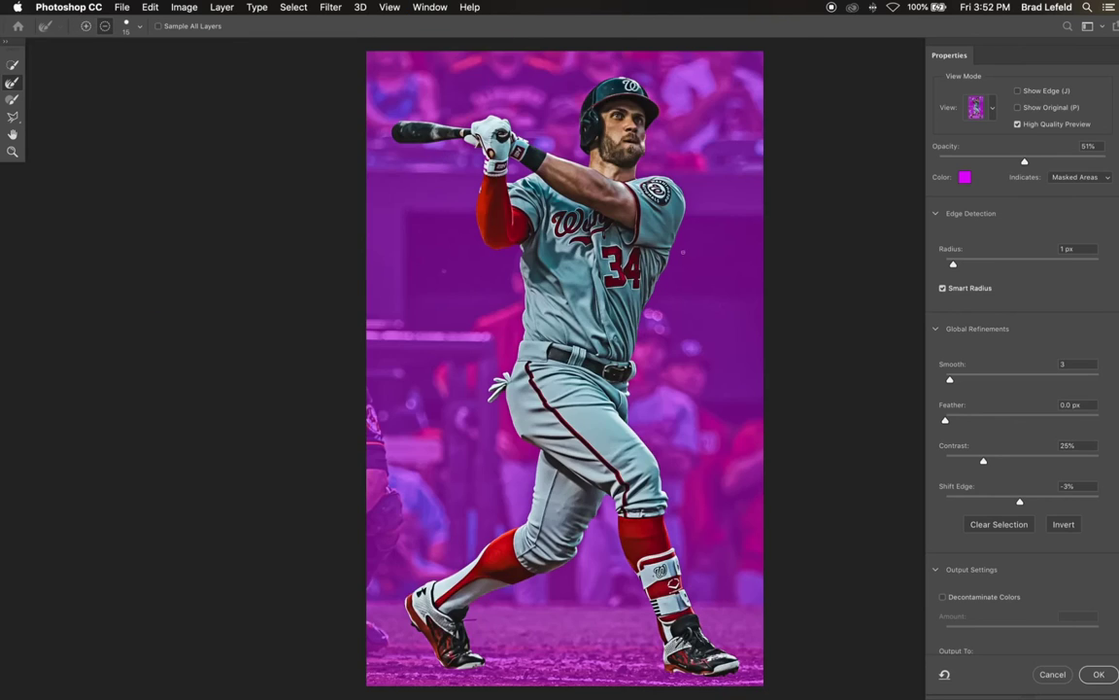
Touch up the mask edge under the raised arm's sleeve using the Brush tool at size 8.
{"action": "scroll", "coordinate": [604, 293], "scroll_direction": "up", "scroll_amount": 3}
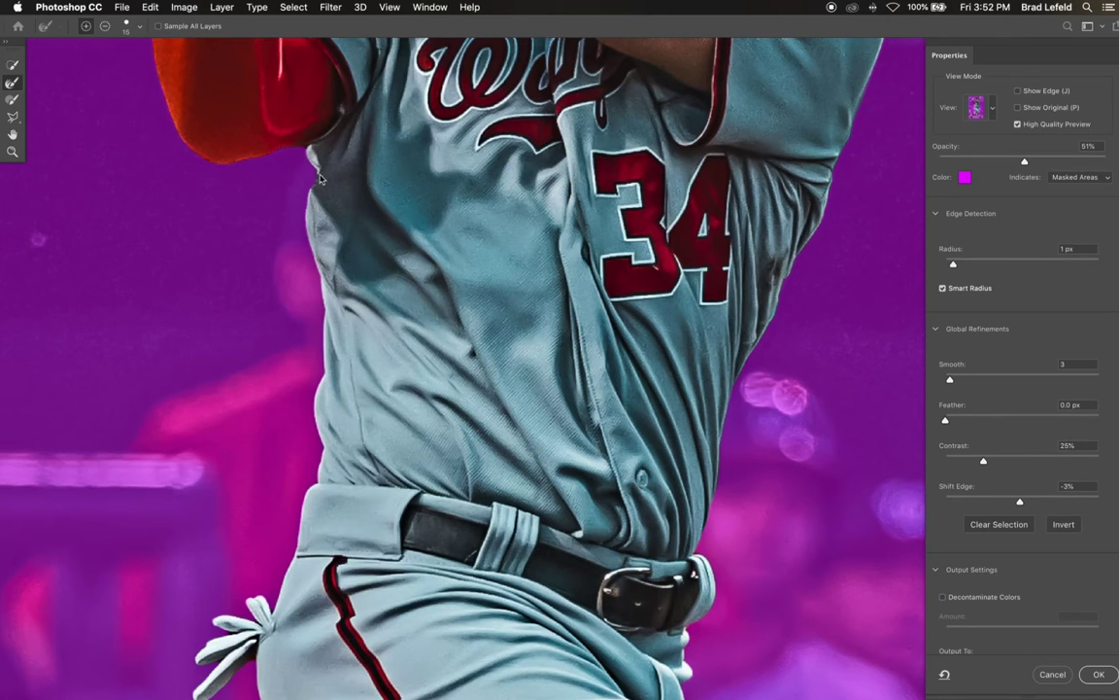
{"action": "scroll", "coordinate": [300, 180], "scroll_direction": "up", "scroll_amount": 6}
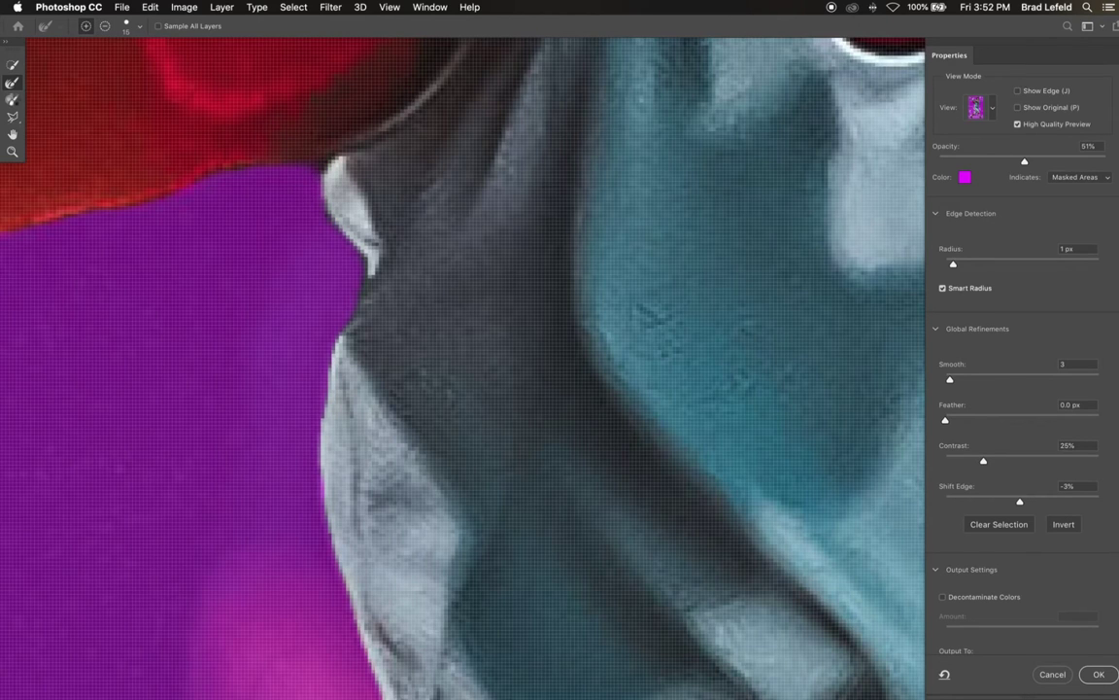
{"action": "left_click", "coordinate": [11, 99]}
{"action": "key", "text": "bracketleft"}
{"action": "key", "text": "bracketleft"}
{"action": "key", "text": "bracketleft"}
{"action": "key", "text": "bracketleft"}
{"action": "key", "text": "bracketleft"}
{"action": "key", "text": "bracketleft"}
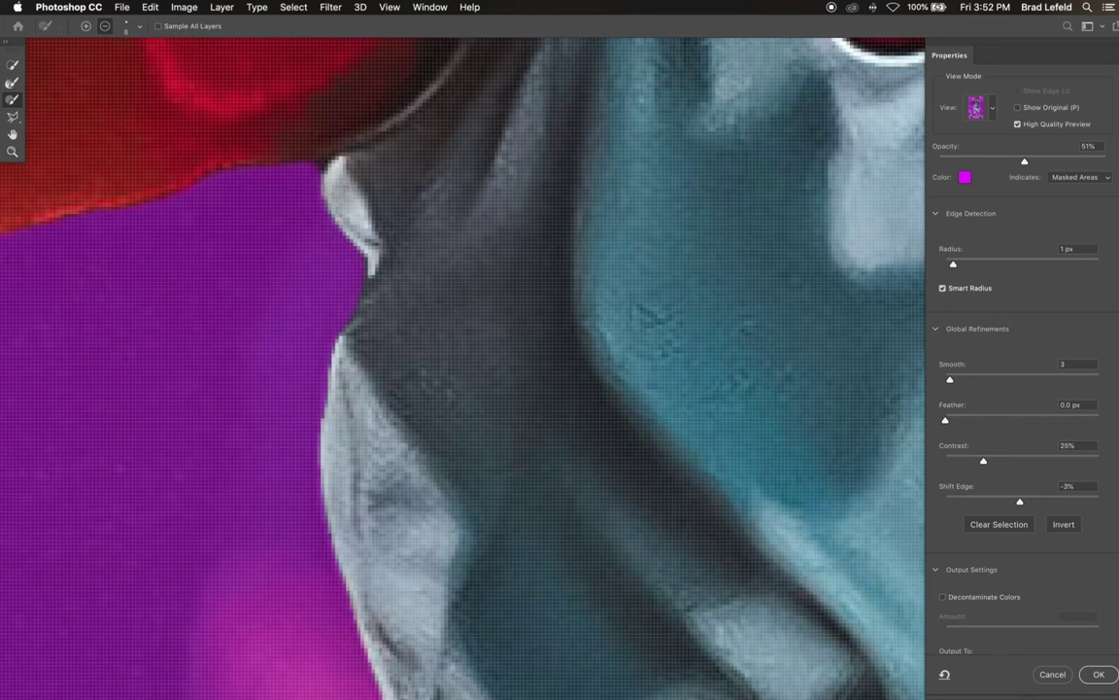
{"action": "left_click", "coordinate": [340, 173]}
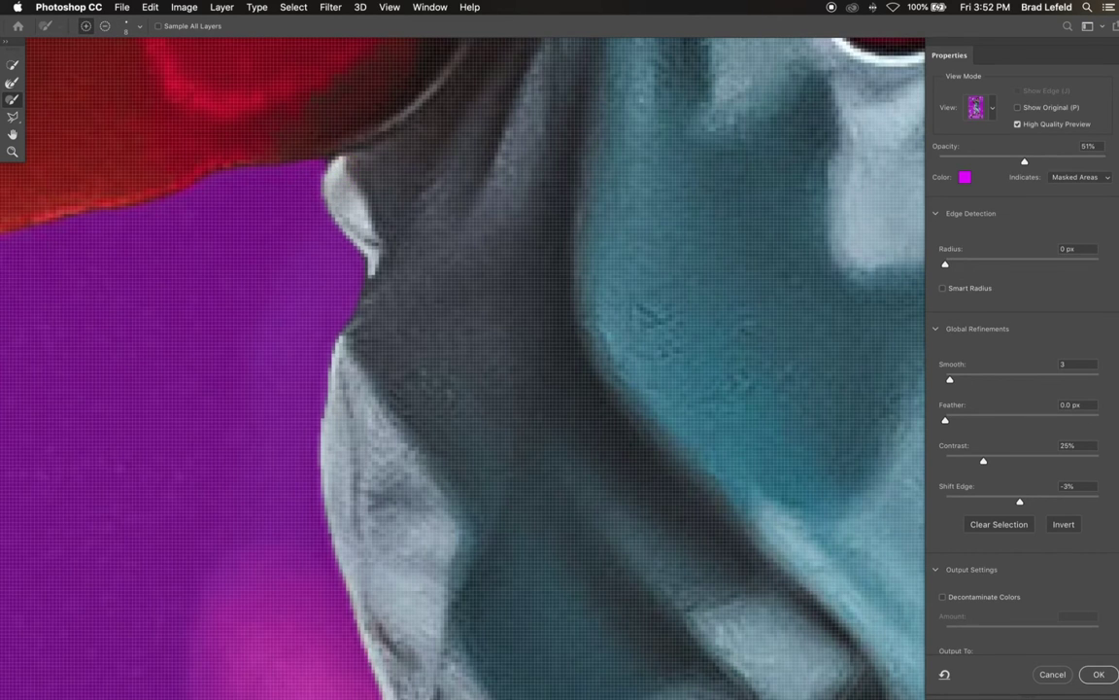
Paint the missing edges of both glove wristbands back into the mask and touch up the edges by the forearm and shoulder.
{"action": "scroll", "coordinate": [368, 242], "scroll_direction": "down", "scroll_amount": 5}
{"action": "left_click_drag", "start_coordinate": [378, 315], "coordinate": [507, 550]}
{"action": "left_click_drag", "start_coordinate": [347, 197], "coordinate": [352, 385]}
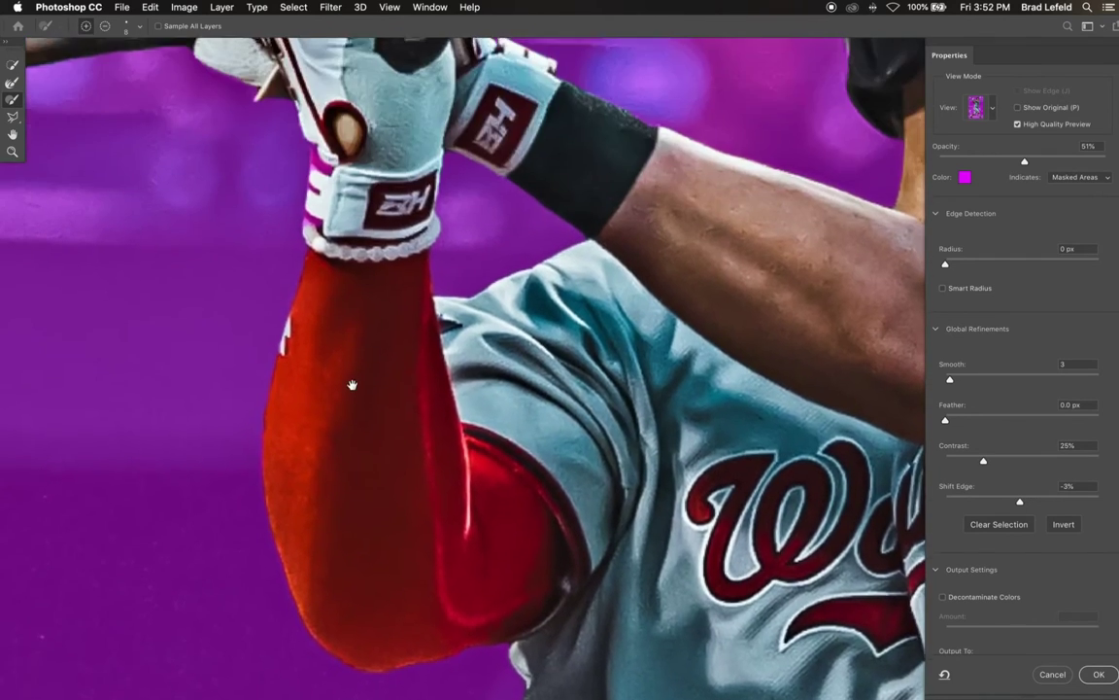
{"action": "scroll", "coordinate": [289, 261], "scroll_direction": "up", "scroll_amount": 2}
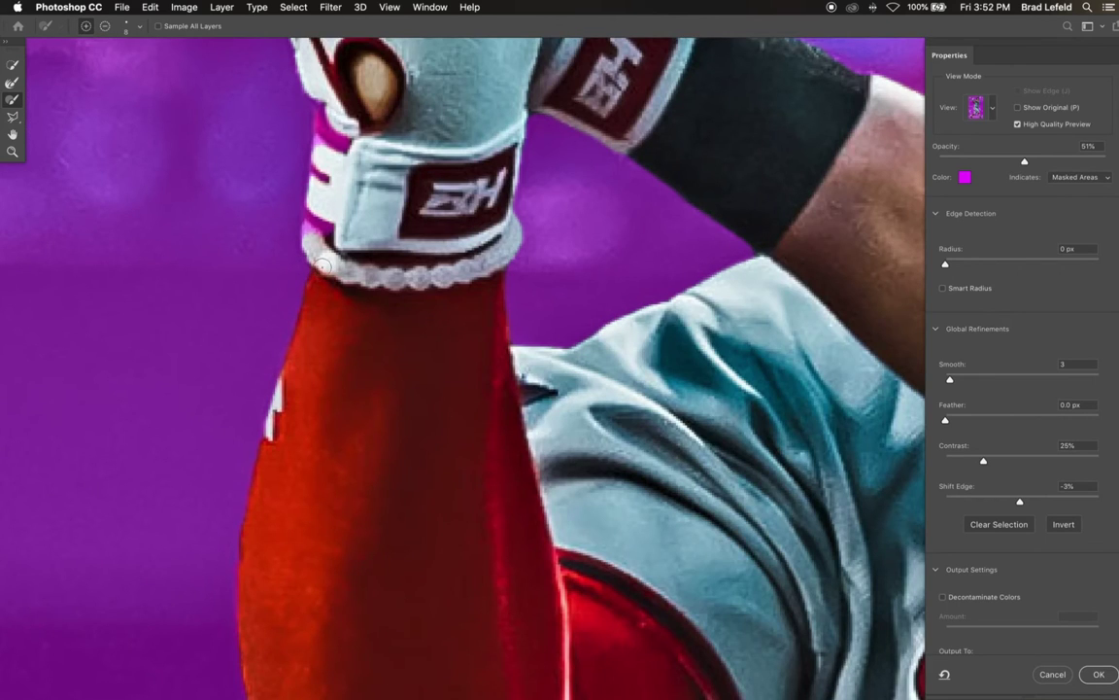
{"action": "left_click_drag", "start_coordinate": [323, 264], "coordinate": [319, 88]}
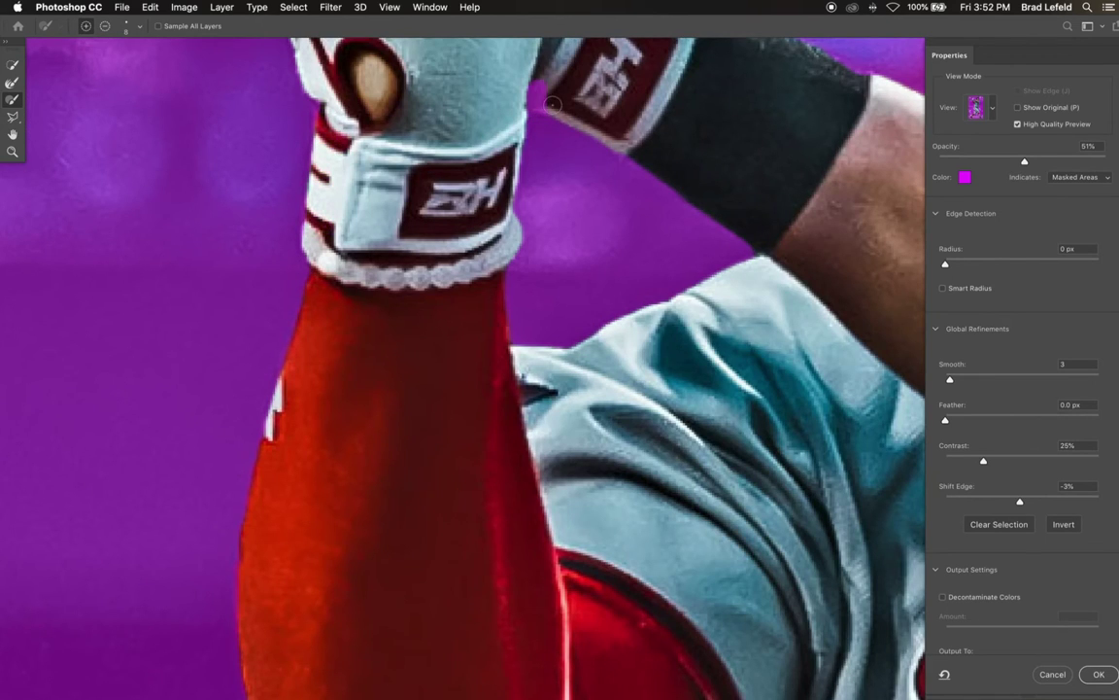
{"action": "left_click_drag", "start_coordinate": [552, 105], "coordinate": [544, 91]}
{"action": "left_click", "coordinate": [764, 264], "text": "alt"}
{"action": "left_click", "coordinate": [764, 268]}
{"action": "left_click", "coordinate": [500, 339], "text": "alt"}
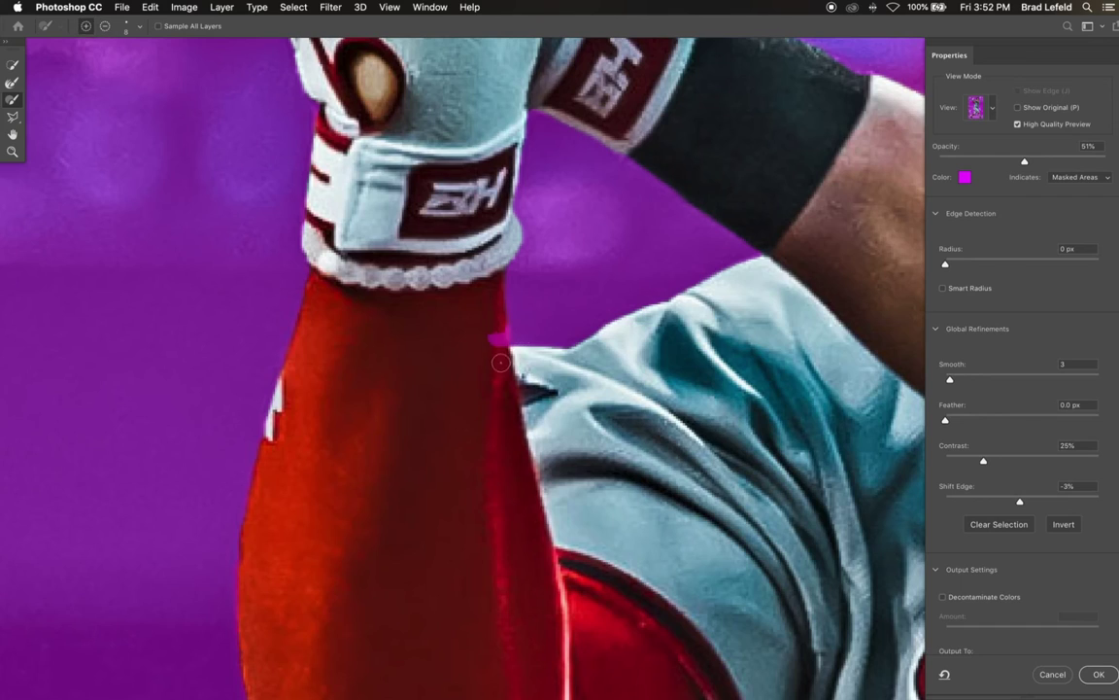
Touch up the mask over the barrel of the bat using the Brush tool at size 50.
{"action": "scroll", "coordinate": [500, 362], "scroll_direction": "up", "scroll_amount": 4}
{"action": "scroll", "coordinate": [501, 363], "scroll_direction": "left", "scroll_amount": 6}
{"action": "scroll", "coordinate": [387, 250], "scroll_direction": "down", "scroll_amount": 2}
{"action": "key", "text": "bracketright"}
{"action": "key", "text": "bracketright"}
{"action": "key", "text": "bracketright"}
{"action": "key", "text": "bracketright"}
{"action": "key", "text": "bracketright"}
{"action": "key", "text": "bracketright"}
{"action": "key", "text": "bracketright"}
{"action": "key", "text": "bracketright"}
{"action": "key", "text": "bracketright"}
{"action": "key", "text": "bracketright"}
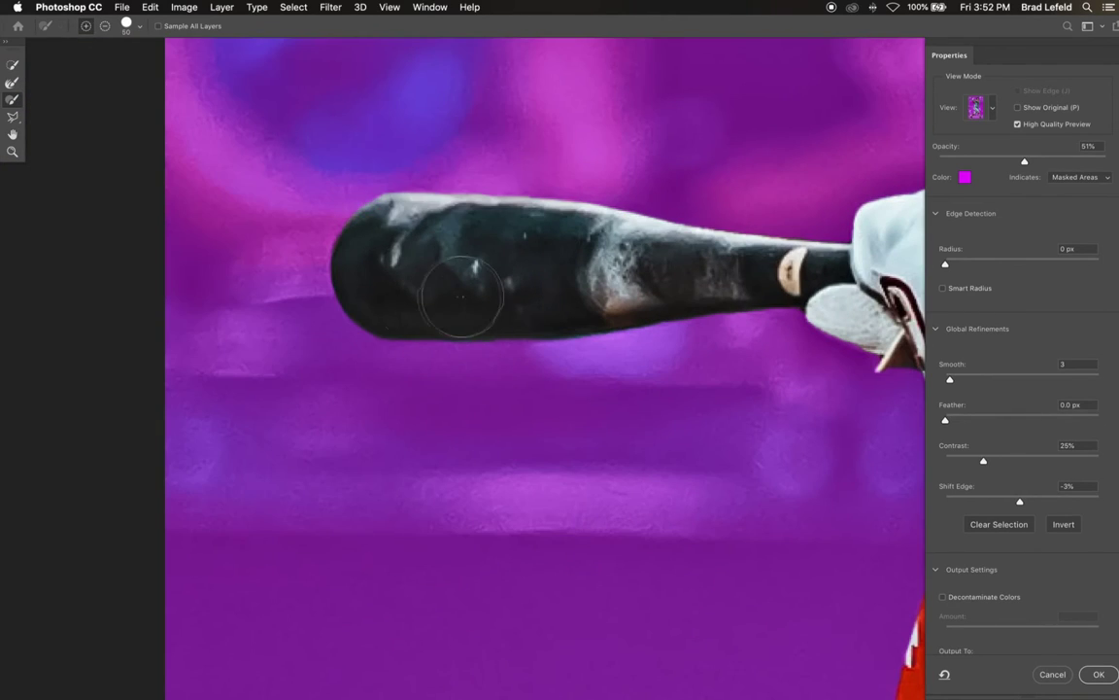
Touch up the mask along the black wristband and raised forearm using the Brush tool at size 10.
{"action": "scroll", "coordinate": [461, 296], "scroll_direction": "right", "scroll_amount": 10}
{"action": "scroll", "coordinate": [462, 296], "scroll_direction": "down", "scroll_amount": 2}
{"action": "key", "text": "bracketleft"}
{"action": "key", "text": "bracketleft"}
{"action": "key", "text": "bracketleft"}
{"action": "key", "text": "bracketleft"}
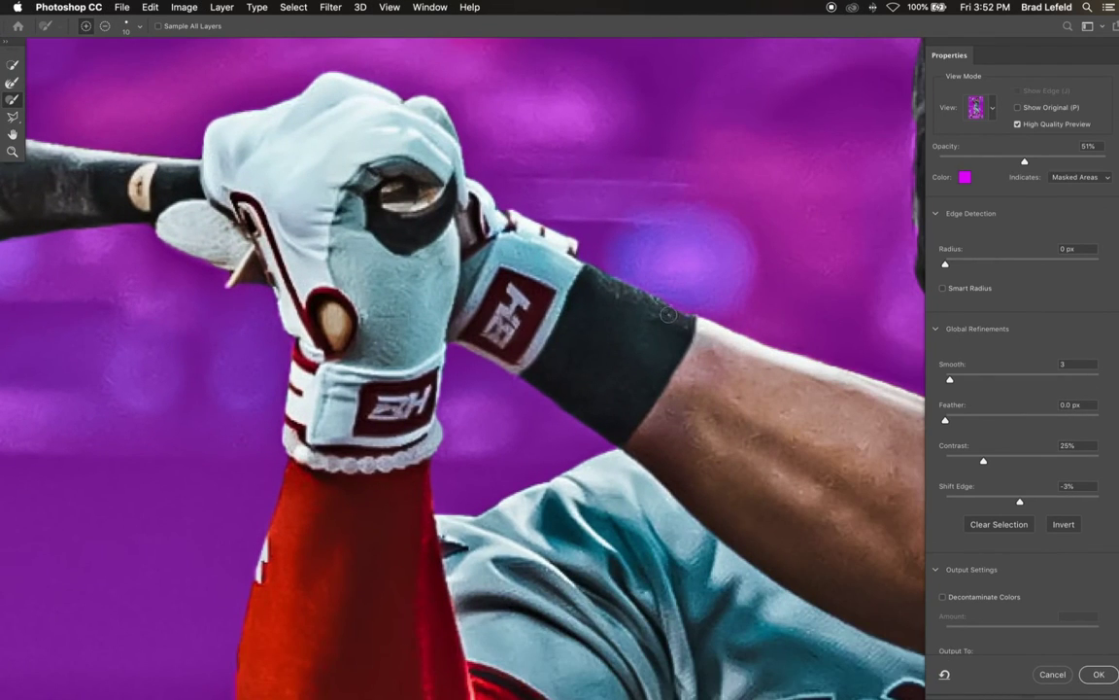
Touch up the mask over the batting helmet and face using the Brush tool at size 35.
{"action": "scroll", "coordinate": [668, 314], "scroll_direction": "right", "scroll_amount": 5}
{"action": "scroll", "coordinate": [669, 314], "scroll_direction": "down", "scroll_amount": 2}
{"action": "scroll", "coordinate": [669, 314], "scroll_direction": "right", "scroll_amount": 5}
{"action": "scroll", "coordinate": [668, 314], "scroll_direction": "up", "scroll_amount": 3}
{"action": "key", "text": "bracketright"}
{"action": "key", "text": "bracketright"}
{"action": "key", "text": "bracketright"}
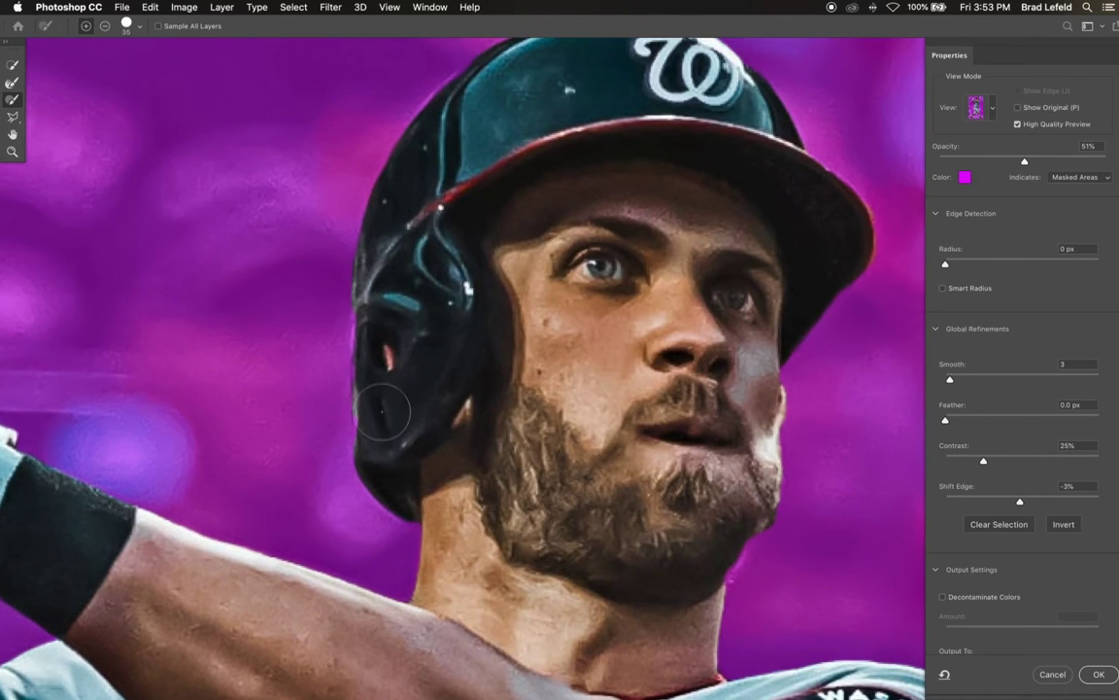
{"action": "scroll", "coordinate": [350, 272], "scroll_direction": "up", "scroll_amount": 3}
{"action": "scroll", "coordinate": [350, 272], "scroll_direction": "right", "scroll_amount": 3}
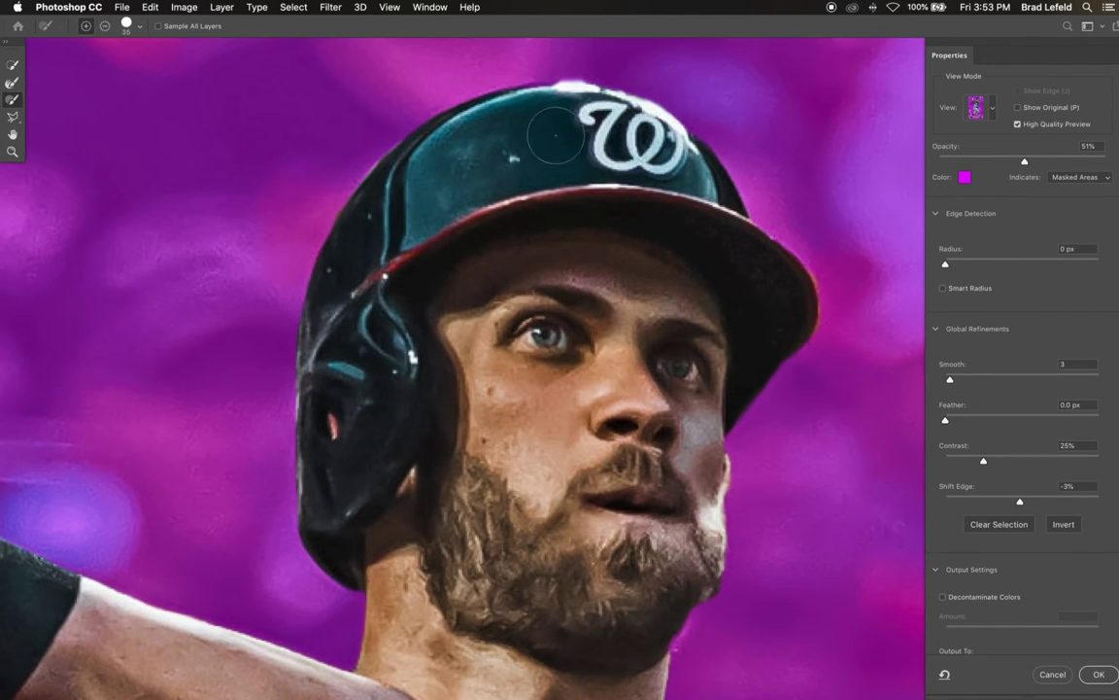
{"action": "scroll", "coordinate": [661, 394], "scroll_direction": "down", "scroll_amount": 5}
{"action": "scroll", "coordinate": [660, 394], "scroll_direction": "right", "scroll_amount": 2}
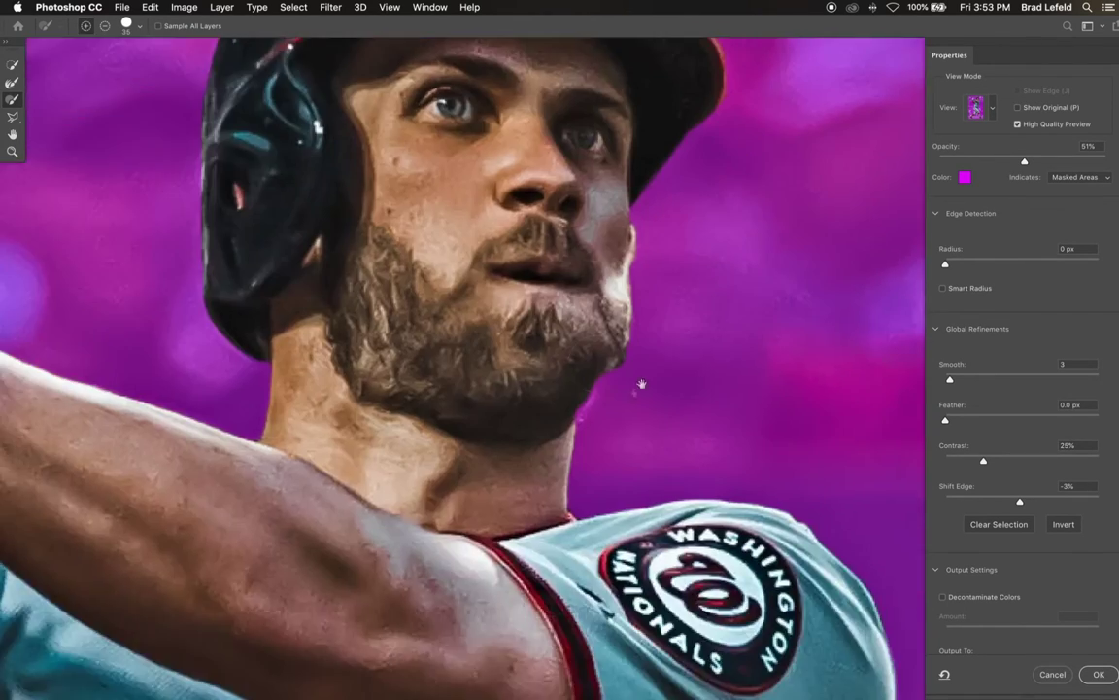
Paint the missing patch of trouser fabric between the legs back into the mask using the Brush tool at size 30.
{"action": "scroll", "coordinate": [641, 385], "scroll_direction": "down", "scroll_amount": 6}
{"action": "scroll", "coordinate": [641, 384], "scroll_direction": "right", "scroll_amount": 5}
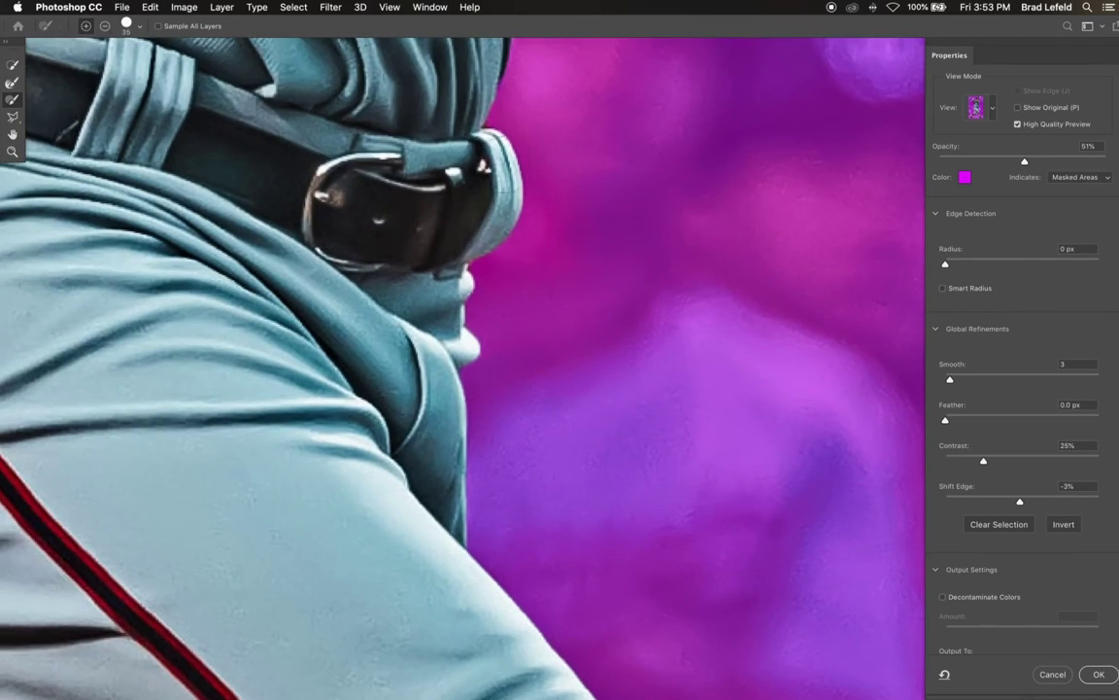
{"action": "scroll", "coordinate": [420, 107], "scroll_direction": "down", "scroll_amount": 6}
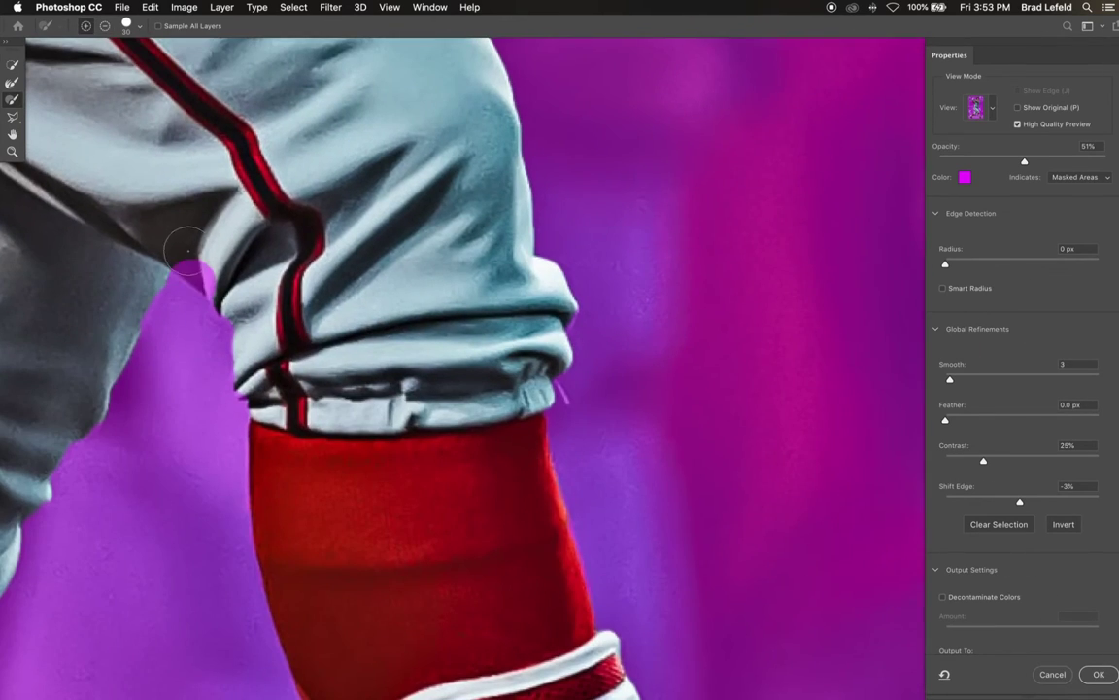
{"action": "left_click_drag", "start_coordinate": [188, 251], "coordinate": [202, 270]}
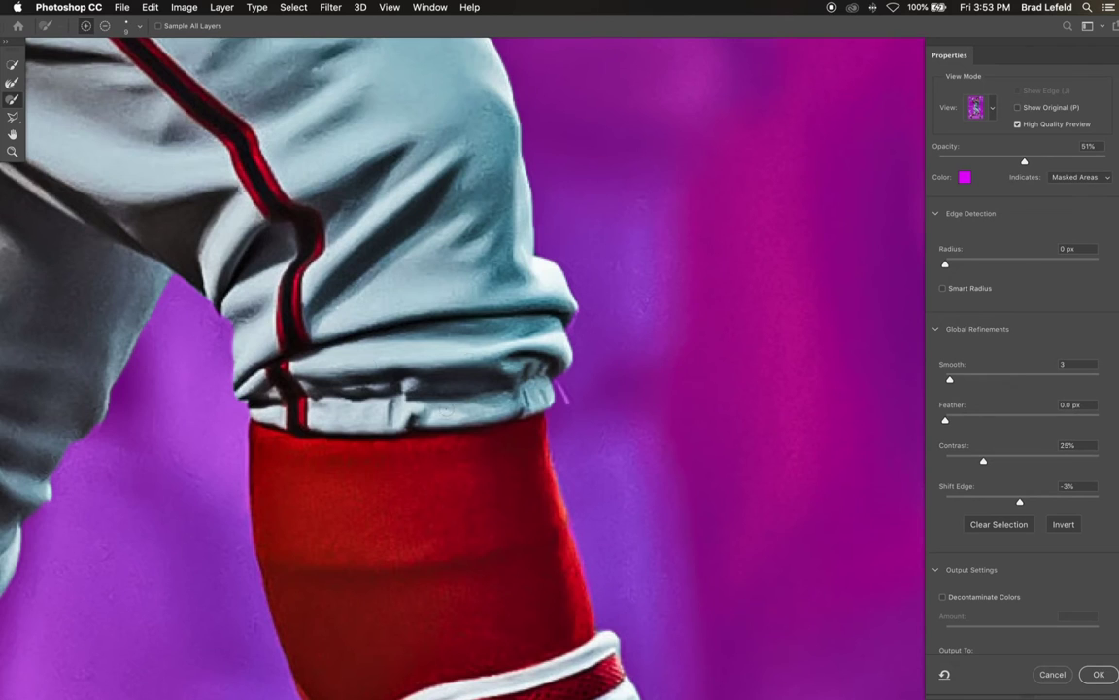
Examine the mask edges down the front shin guard and shoe and along the rear leg's sock.
{"action": "scroll", "coordinate": [462, 280], "scroll_direction": "down", "scroll_amount": 6}
{"action": "scroll", "coordinate": [534, 335], "scroll_direction": "down", "scroll_amount": 5}
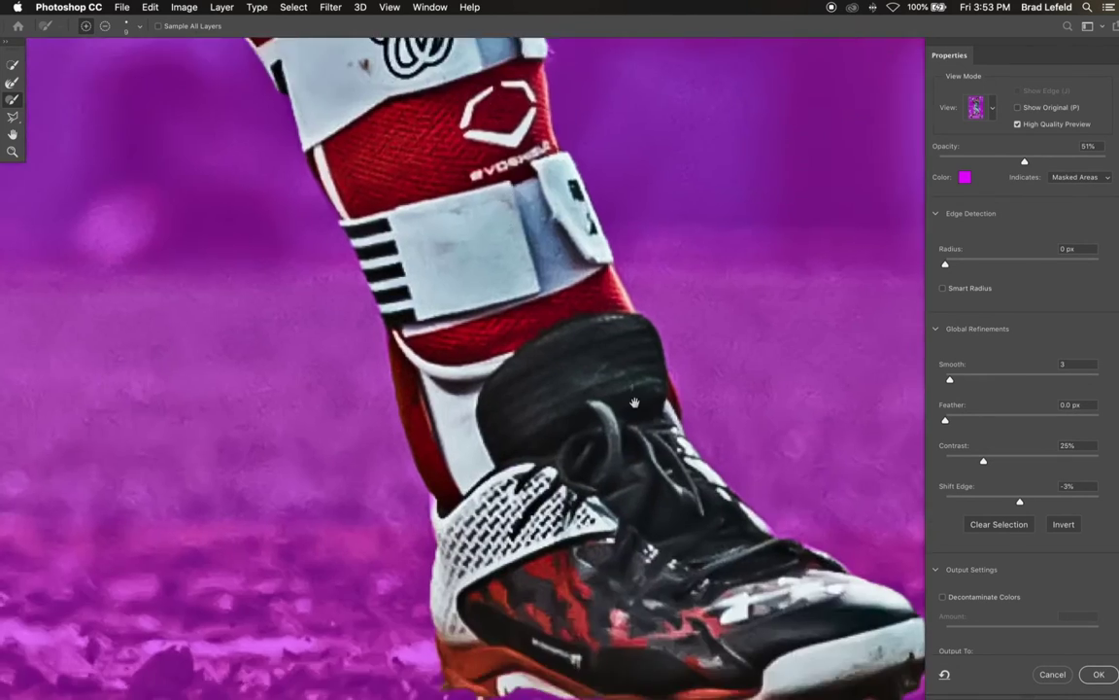
{"action": "scroll", "coordinate": [633, 403], "scroll_direction": "down", "scroll_amount": 5}
{"action": "scroll", "coordinate": [633, 402], "scroll_direction": "right", "scroll_amount": 4}
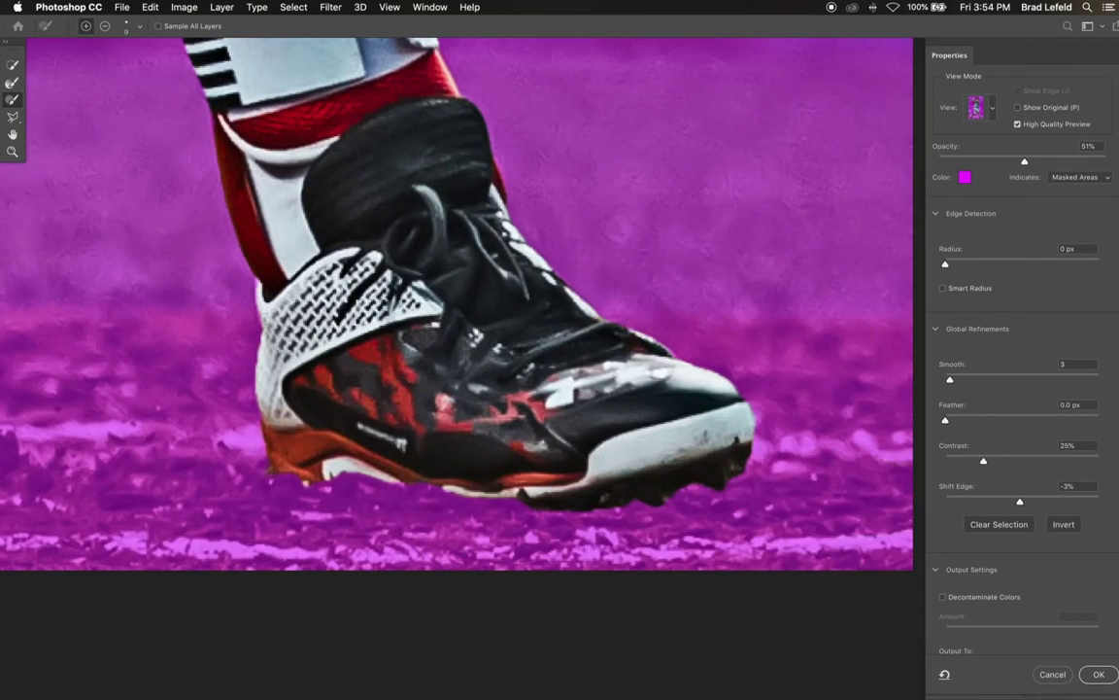
{"action": "left_click_drag", "start_coordinate": [282, 165], "coordinate": [380, 255]}
{"action": "left_click_drag", "start_coordinate": [705, 138], "coordinate": [592, 368]}
{"action": "key", "text": "bracketright"}
{"action": "key", "text": "bracketright"}
{"action": "key", "text": "bracketright"}
{"action": "key", "text": "bracketright"}
{"action": "key", "text": "bracketright"}
{"action": "mouse_move", "coordinate": [359, 574]}
{"action": "left_mouse_down"}
{"action": "mouse_move", "coordinate": [472, 325]}
{"action": "mouse_move", "coordinate": [542, 286]}
{"action": "left_mouse_up"}
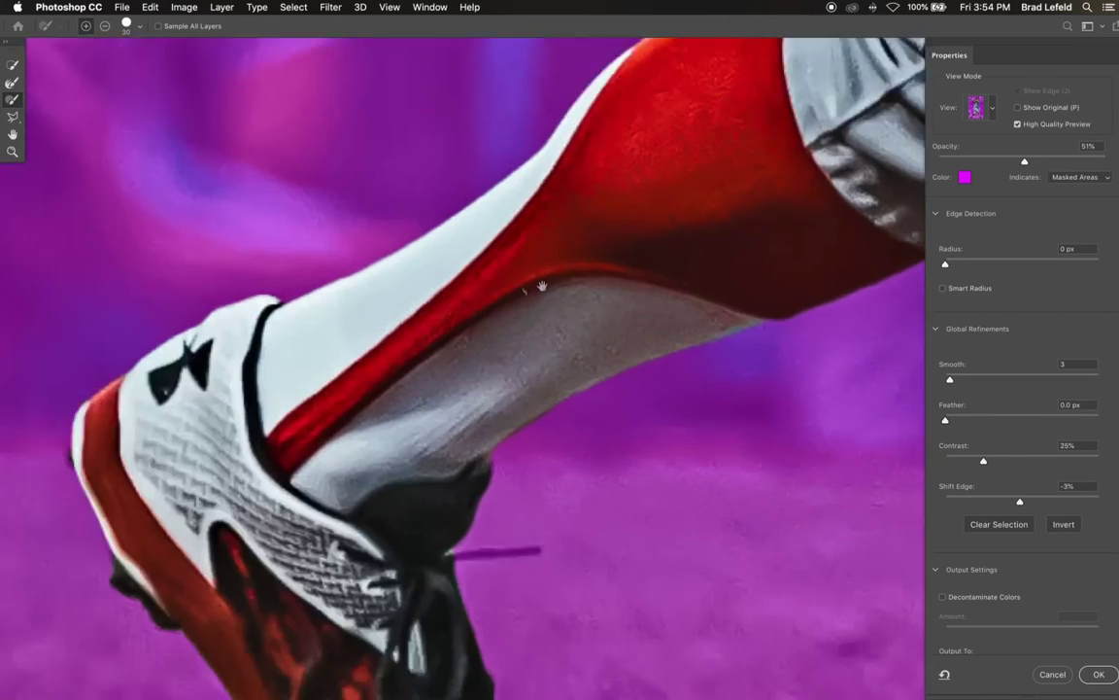
Bring the rear shoe's loose lace back into the mask using the Refine Edge Brush at size 15 and the Brush tool.
{"action": "scroll", "coordinate": [543, 287], "scroll_direction": "down", "scroll_amount": 5}
{"action": "scroll", "coordinate": [388, 262], "scroll_direction": "left", "scroll_amount": 2}
{"action": "key", "text": "r"}
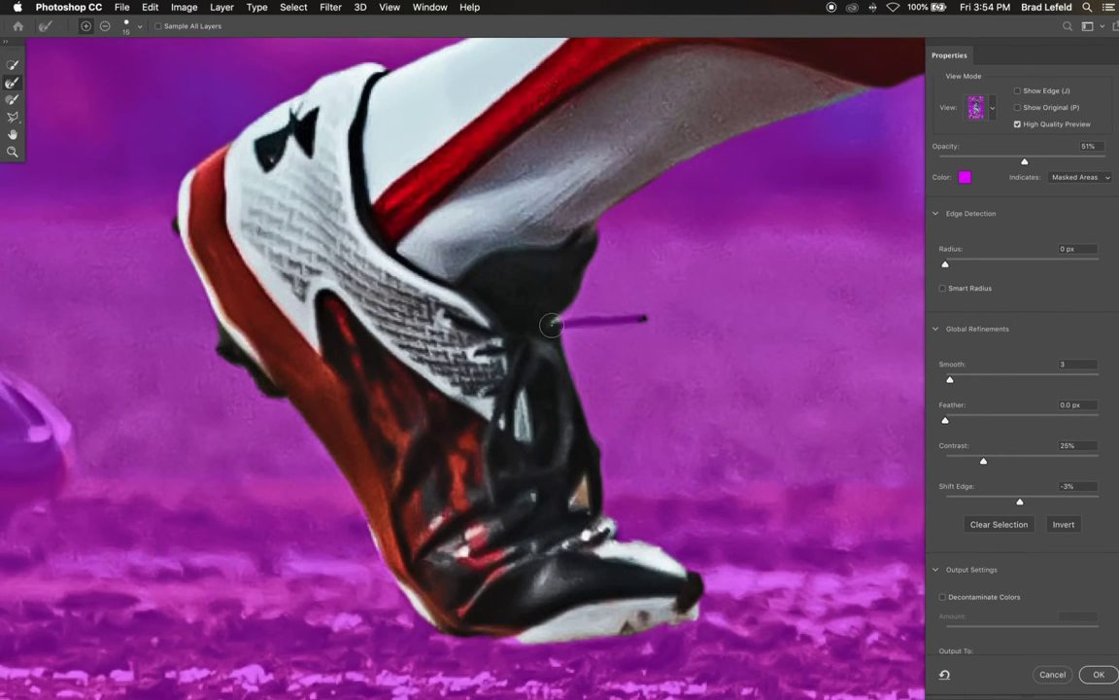
{"action": "key", "text": "b"}
{"action": "key", "text": "r"}
{"action": "key", "text": "b"}
Touch up the mask edges around the fabric loops sticking out at the rear hip using the Brush tool at size 7.
{"action": "scroll", "coordinate": [463, 330], "scroll_direction": "up", "scroll_amount": 15}
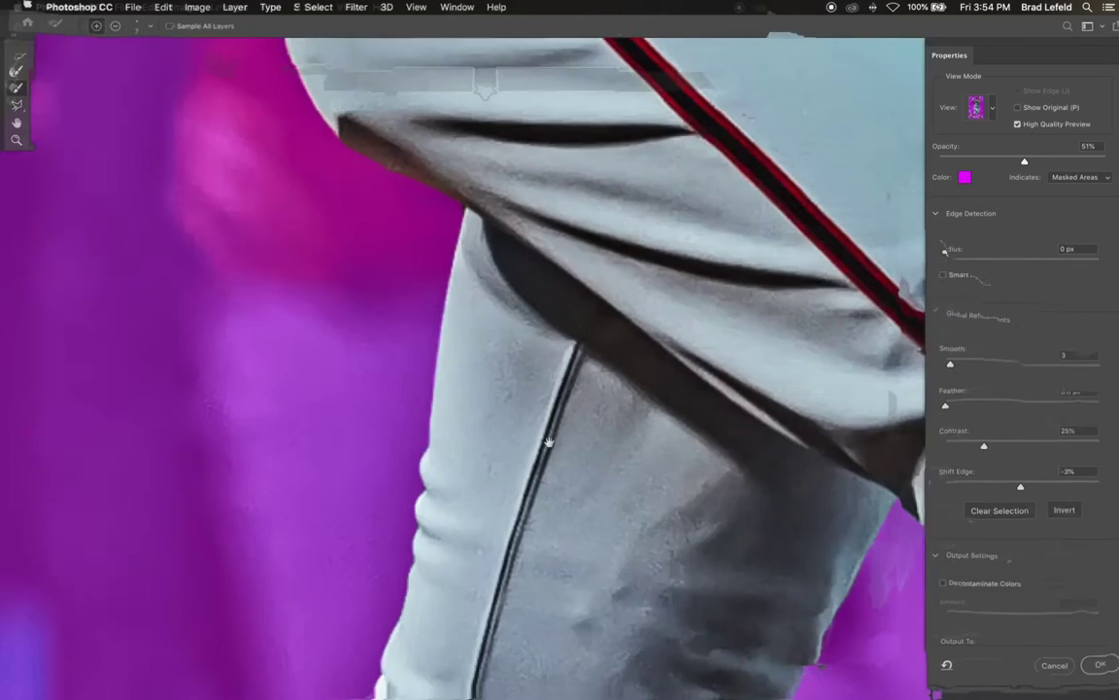
{"action": "scroll", "coordinate": [330, 291], "scroll_direction": "up", "scroll_amount": 4}
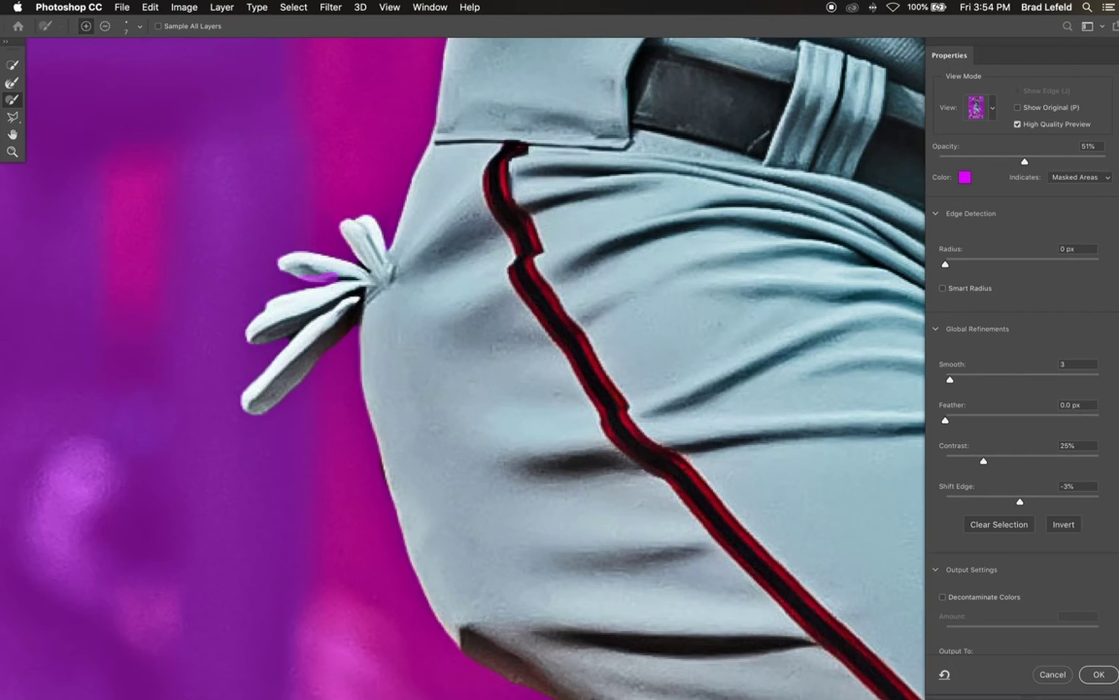
{"action": "left_click_drag", "start_coordinate": [292, 344], "coordinate": [317, 325]}
{"action": "scroll", "coordinate": [364, 259], "scroll_direction": "up", "scroll_amount": 5}
{"action": "left_click_drag", "start_coordinate": [343, 251], "coordinate": [375, 292]}
{"action": "scroll", "coordinate": [501, 267], "scroll_direction": "down", "scroll_amount": 8}
{"action": "scroll", "coordinate": [492, 369], "scroll_direction": "down", "scroll_amount": 6}
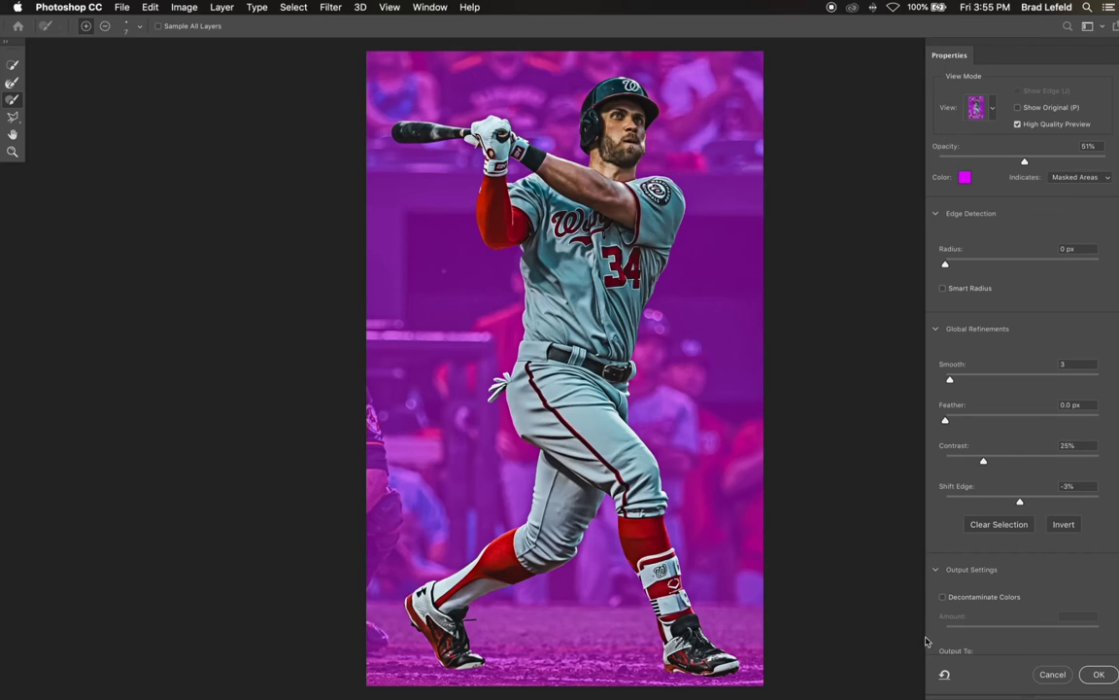
{"action": "scroll", "coordinate": [962, 603], "scroll_direction": "down", "scroll_amount": 2}
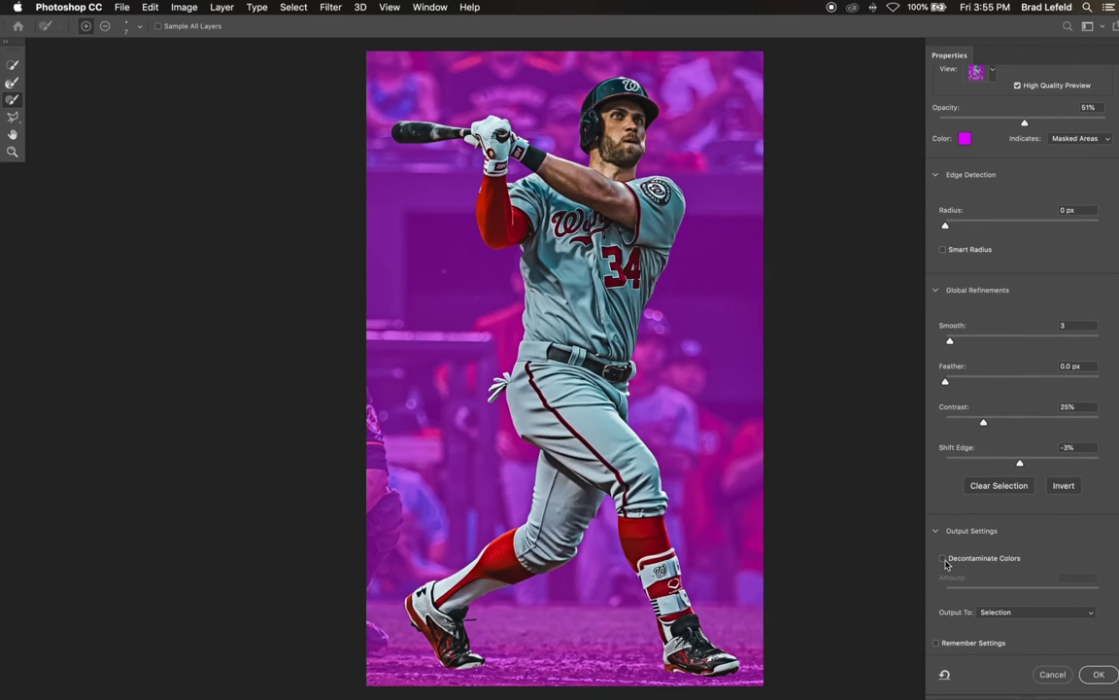
{"action": "left_click", "coordinate": [942, 558]}
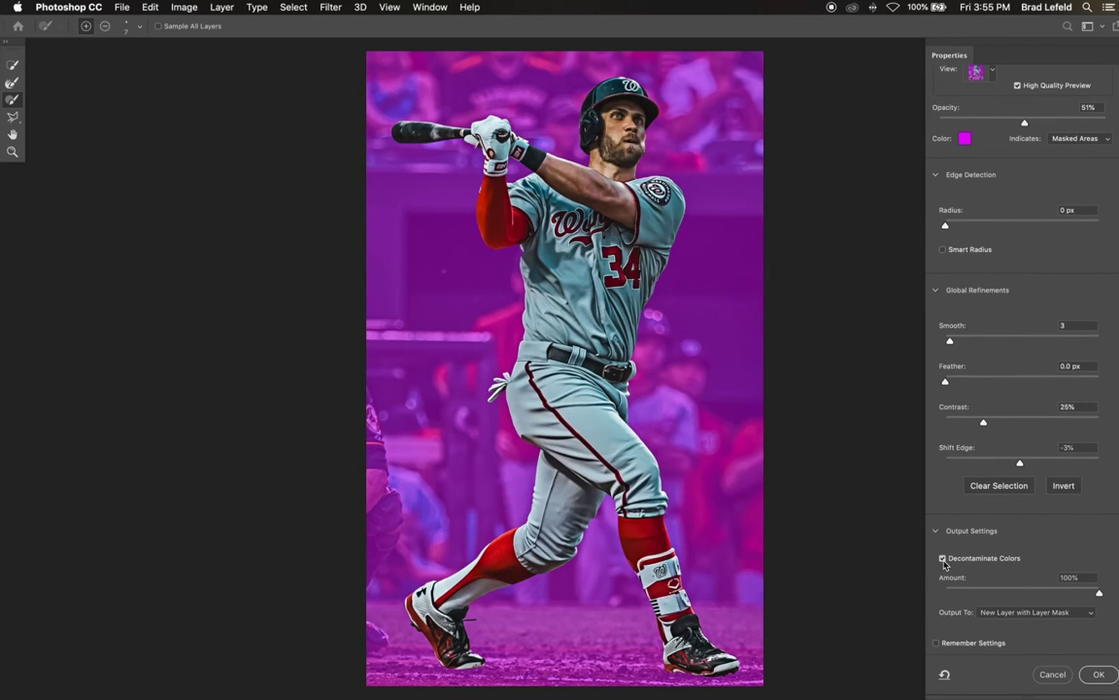
{"action": "left_click", "coordinate": [1003, 613]}
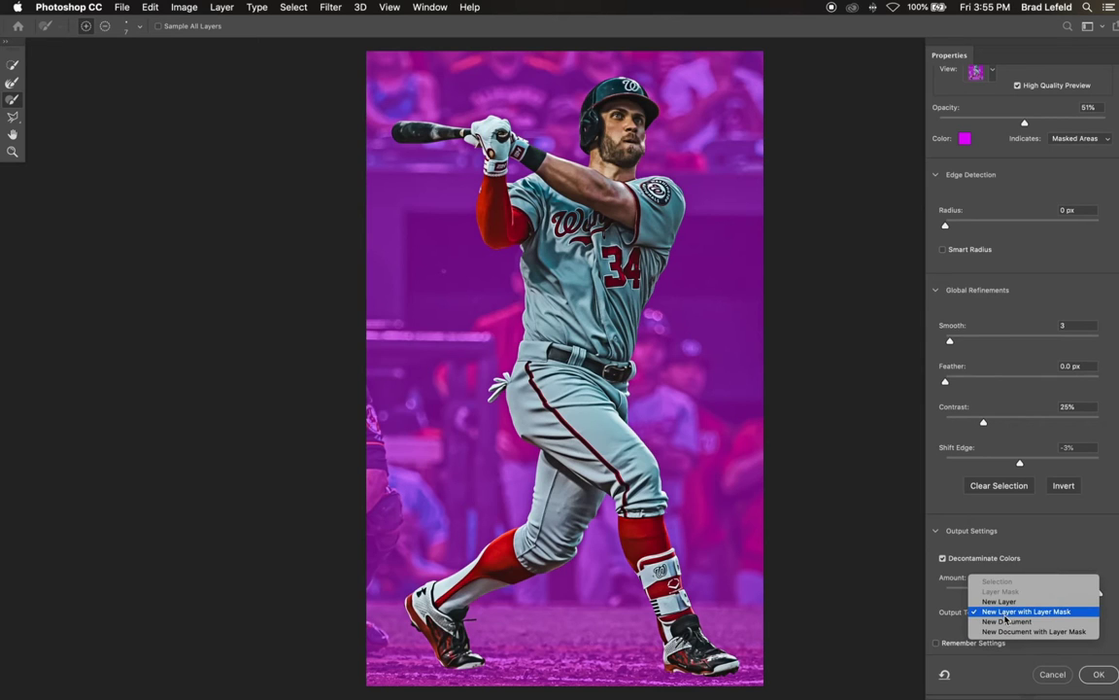
{"action": "left_click", "coordinate": [1021, 556]}
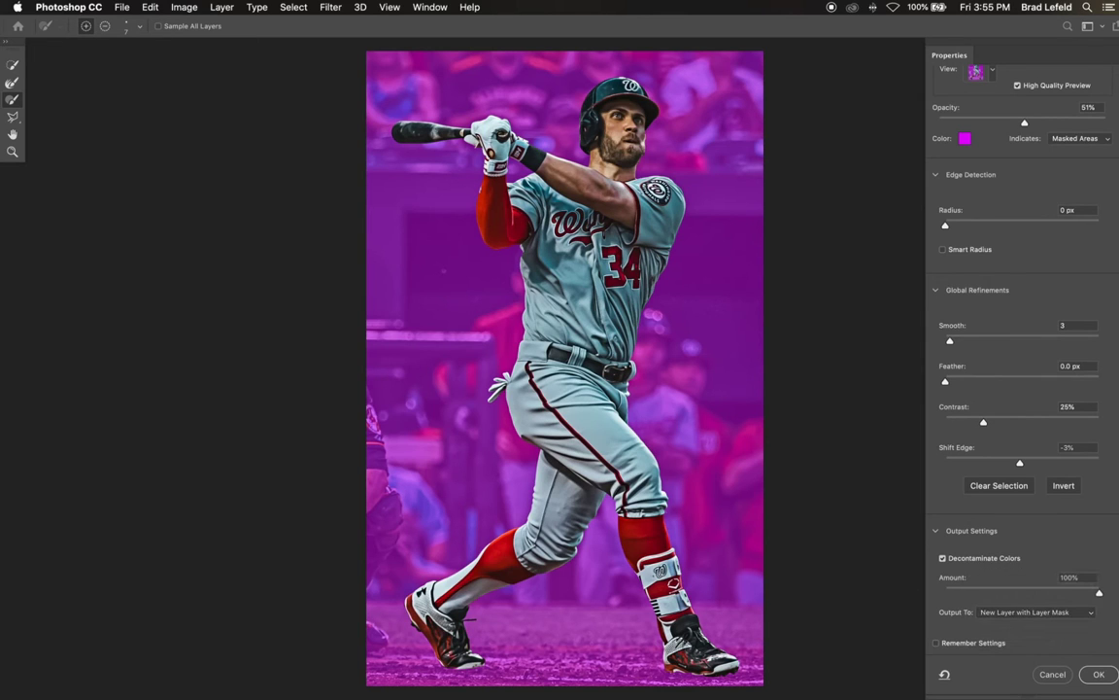
{"action": "left_click", "coordinate": [942, 559]}
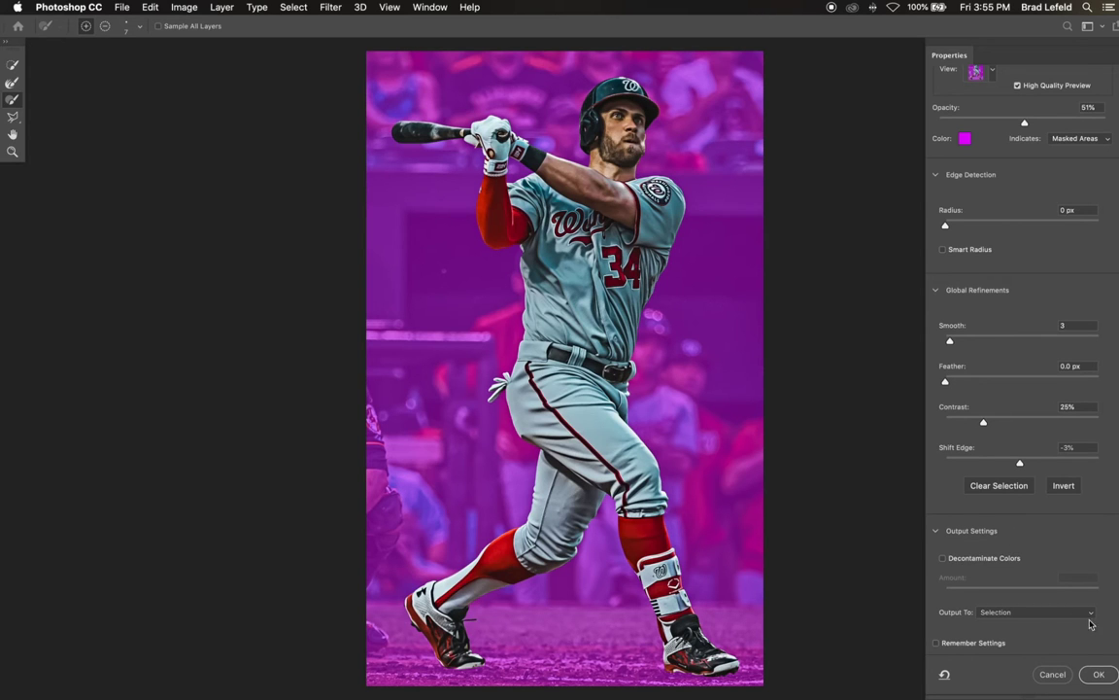
Apply the refined mask as a selection and contract it by 1 pixel.
{"action": "left_click", "coordinate": [1100, 675]}
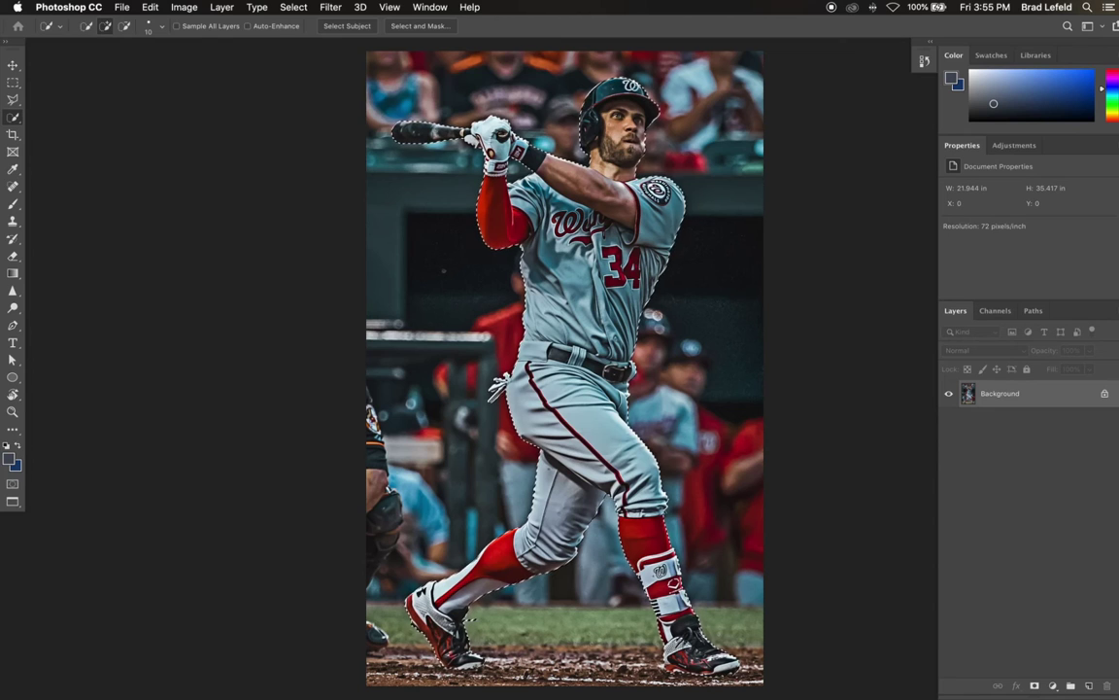
{"action": "left_click", "coordinate": [294, 7]}
{"action": "mouse_move", "coordinate": [320, 198]}
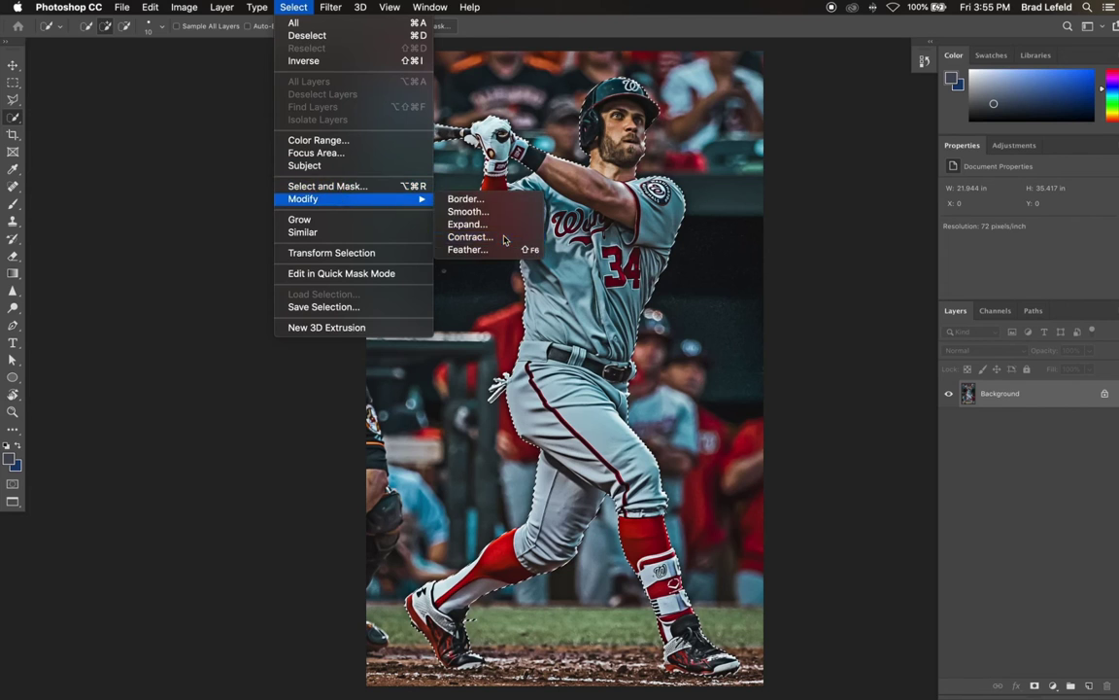
{"action": "left_click", "coordinate": [476, 236]}
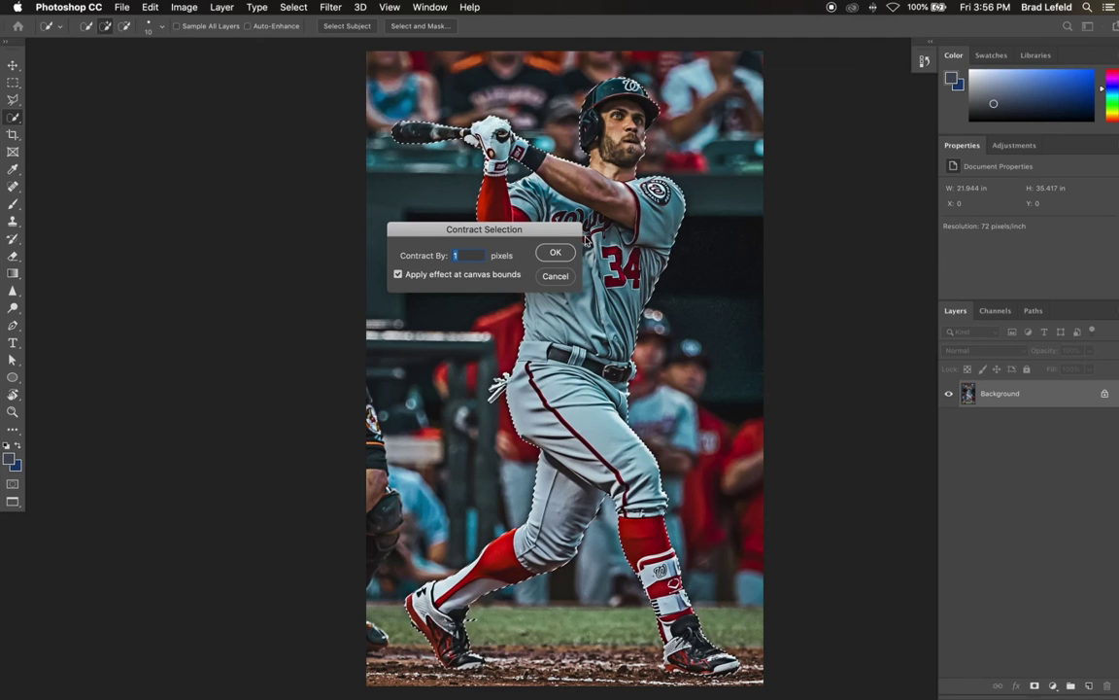
{"action": "left_click", "coordinate": [551, 253]}
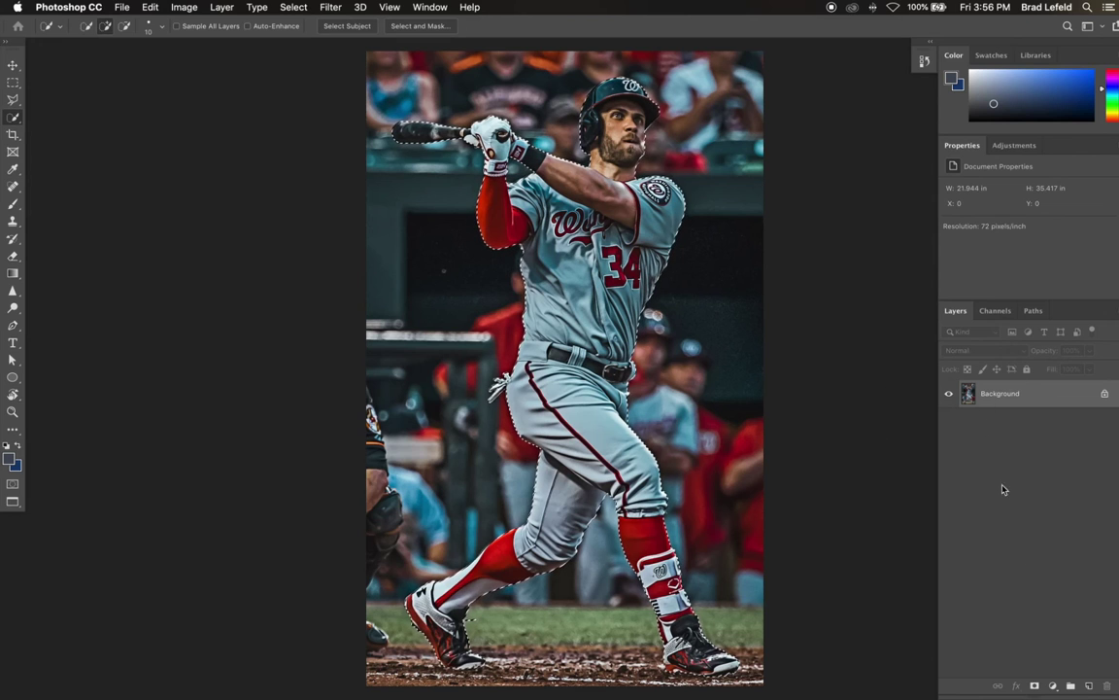
Add a layer mask from the selection and inspect the cut-out edge around the rear knee.
{"action": "left_click", "coordinate": [1034, 686]}
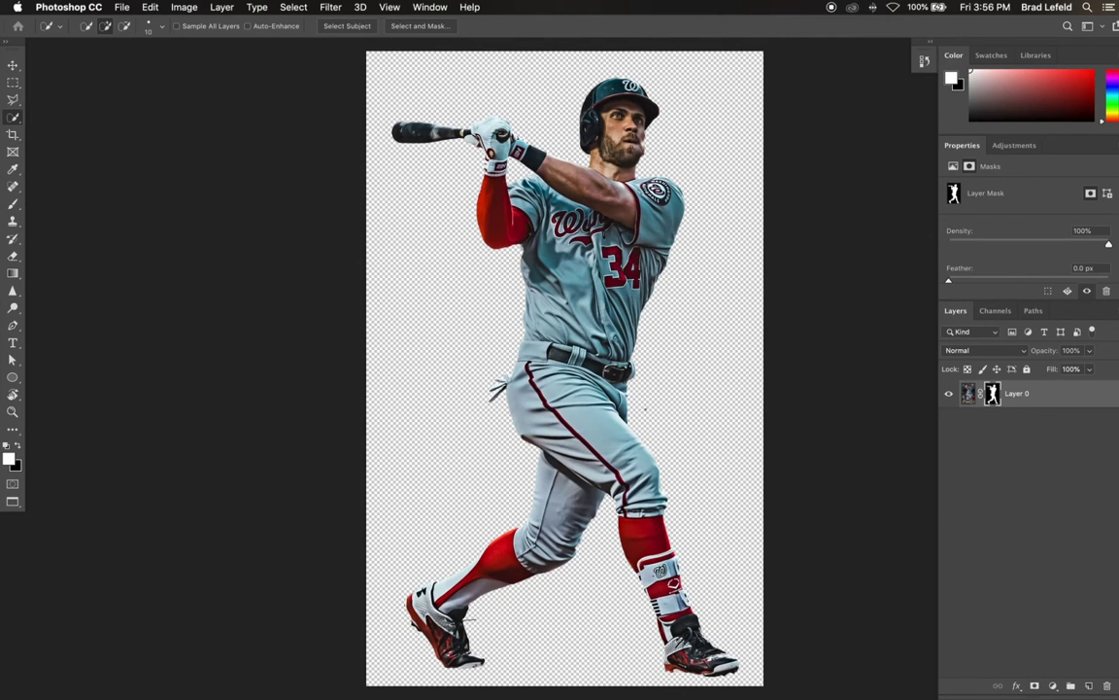
{"action": "scroll", "coordinate": [539, 622], "scroll_direction": "up", "scroll_amount": 10}
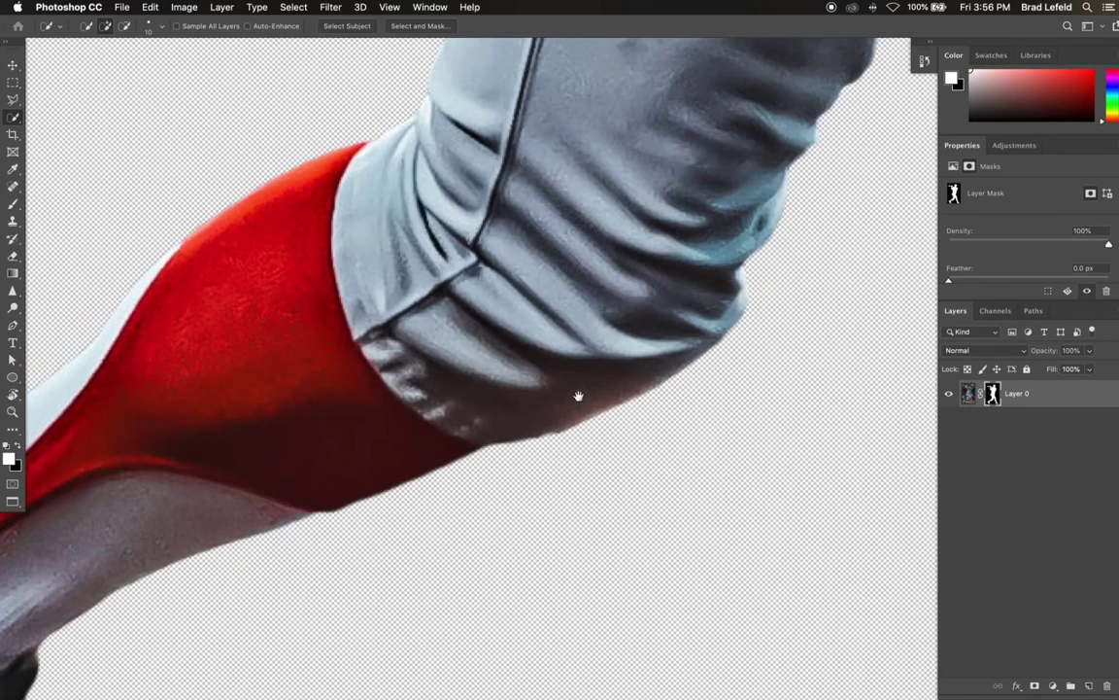
{"action": "key", "text": "space"}
{"action": "left_click_drag", "start_coordinate": [639, 329], "coordinate": [528, 400]}
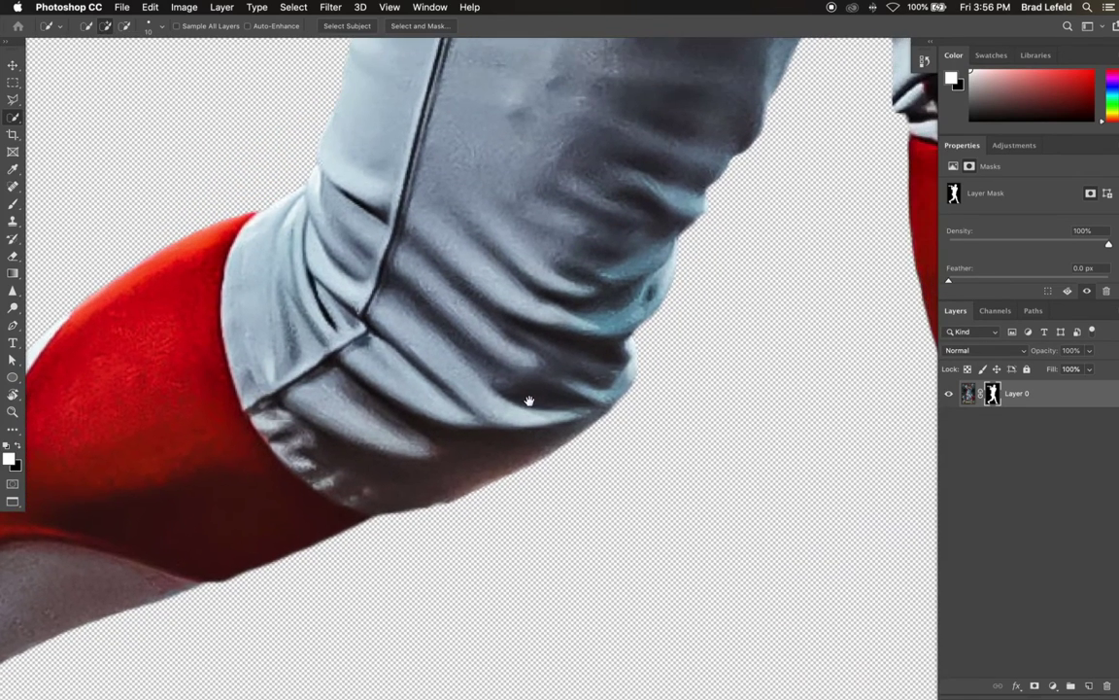
Add a new layer clipped to the masked player layer and set its blend mode to Hue for brushwork.
{"action": "key", "text": "b"}
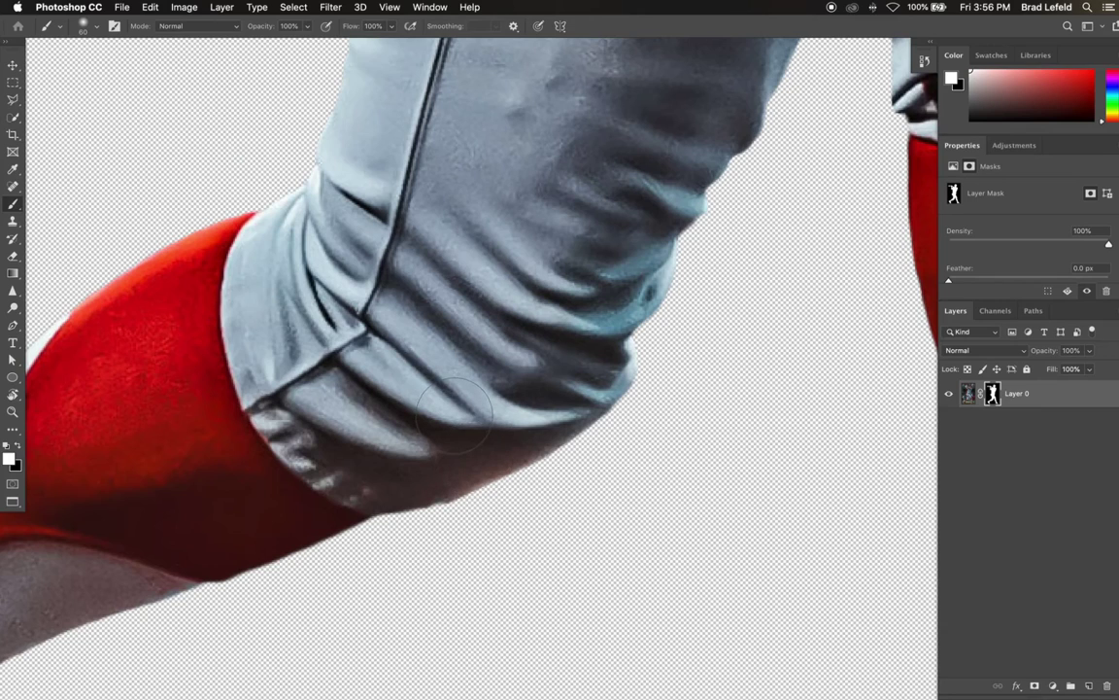
{"action": "left_click", "coordinate": [1090, 686]}
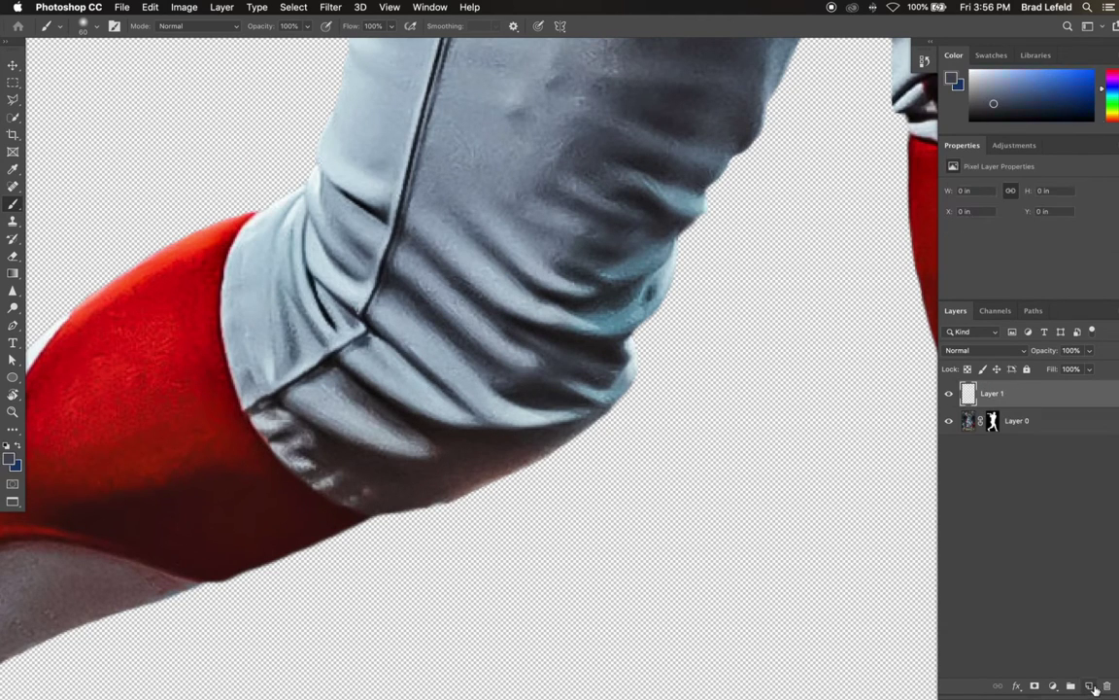
{"action": "left_click", "coordinate": [971, 403], "text": "alt"}
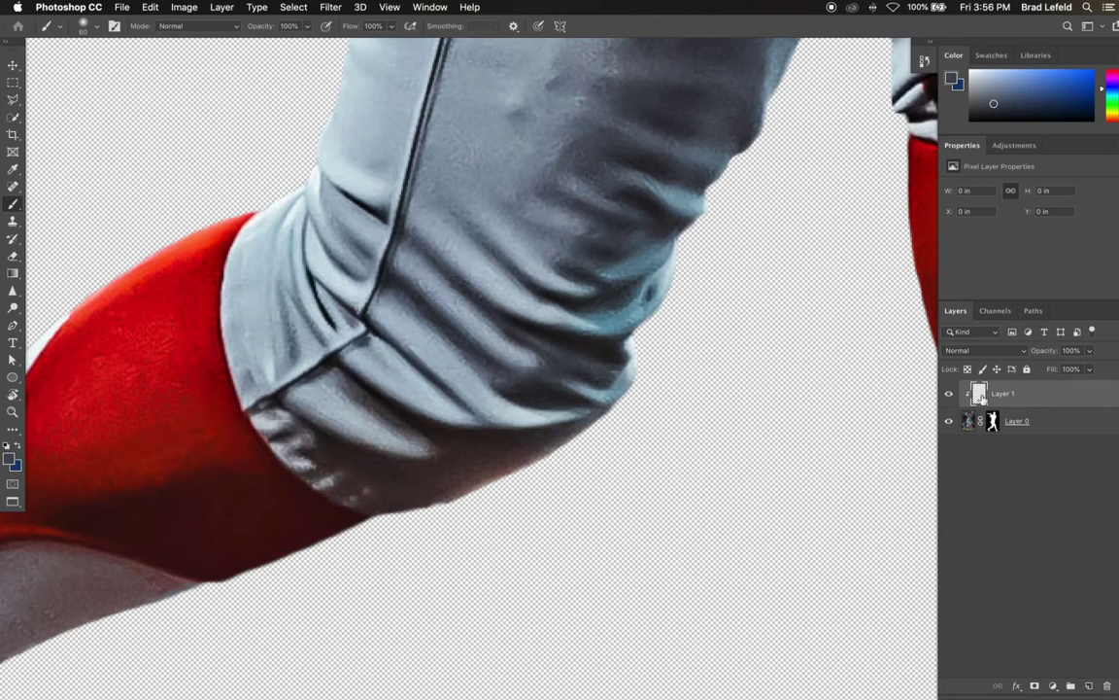
{"action": "left_click", "coordinate": [977, 350]}
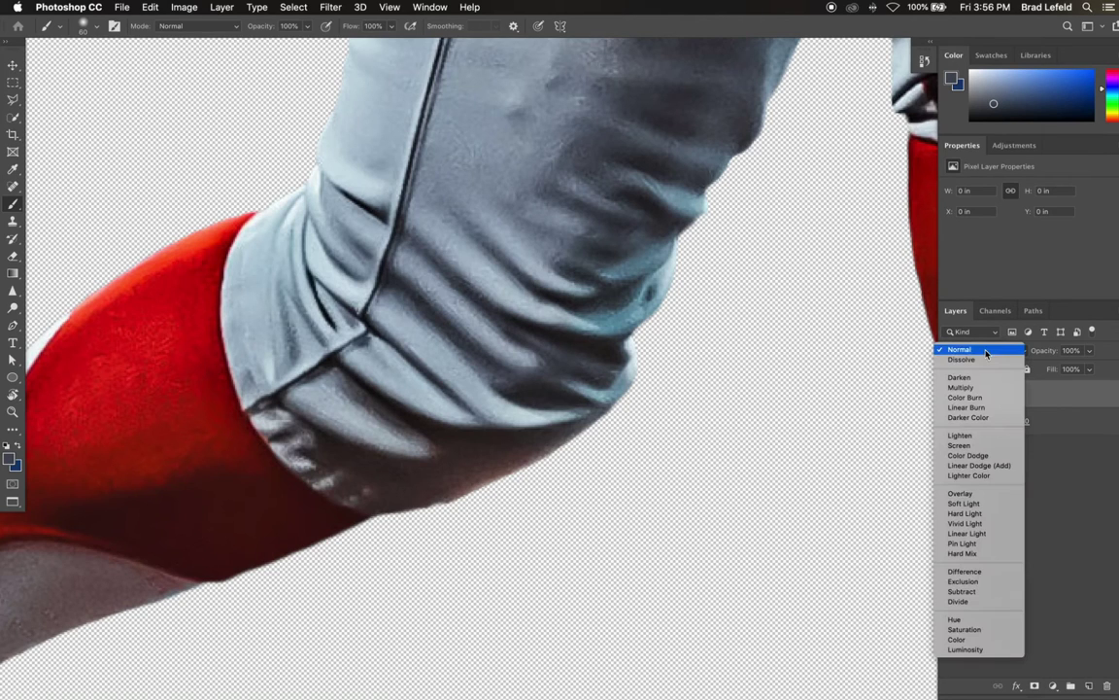
{"action": "left_click", "coordinate": [998, 620]}
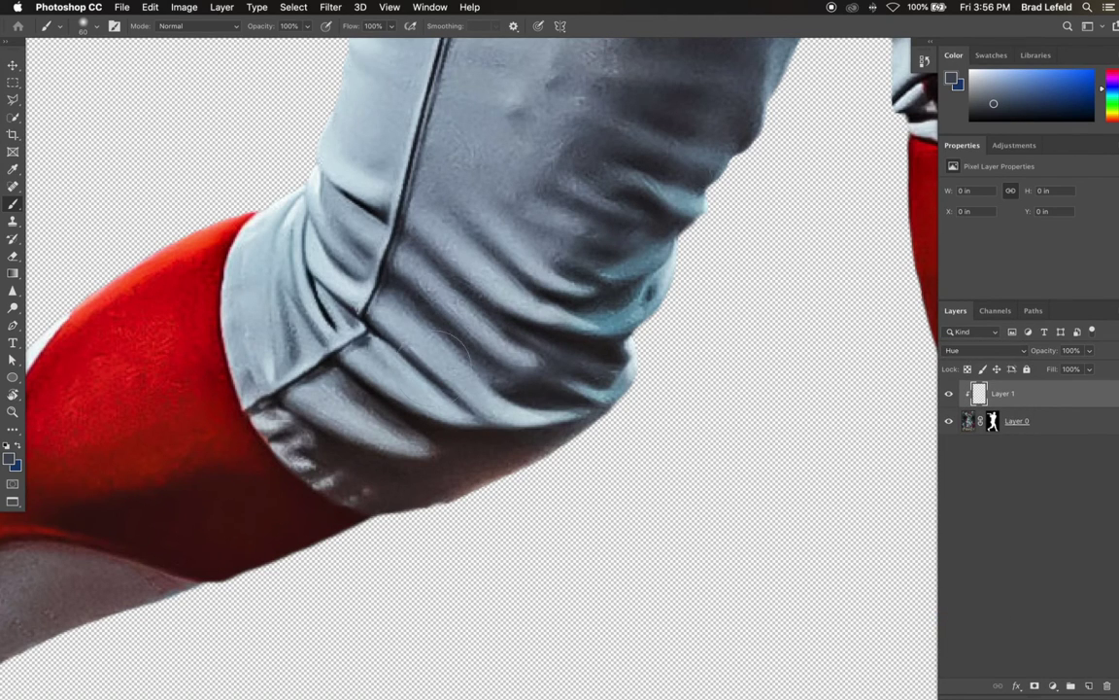
Sample the grey trouser fabric and paint it over the brown color cast on the underside of the rear knee with a soft 60 px brush.
{"action": "right_click", "coordinate": [431, 461]}
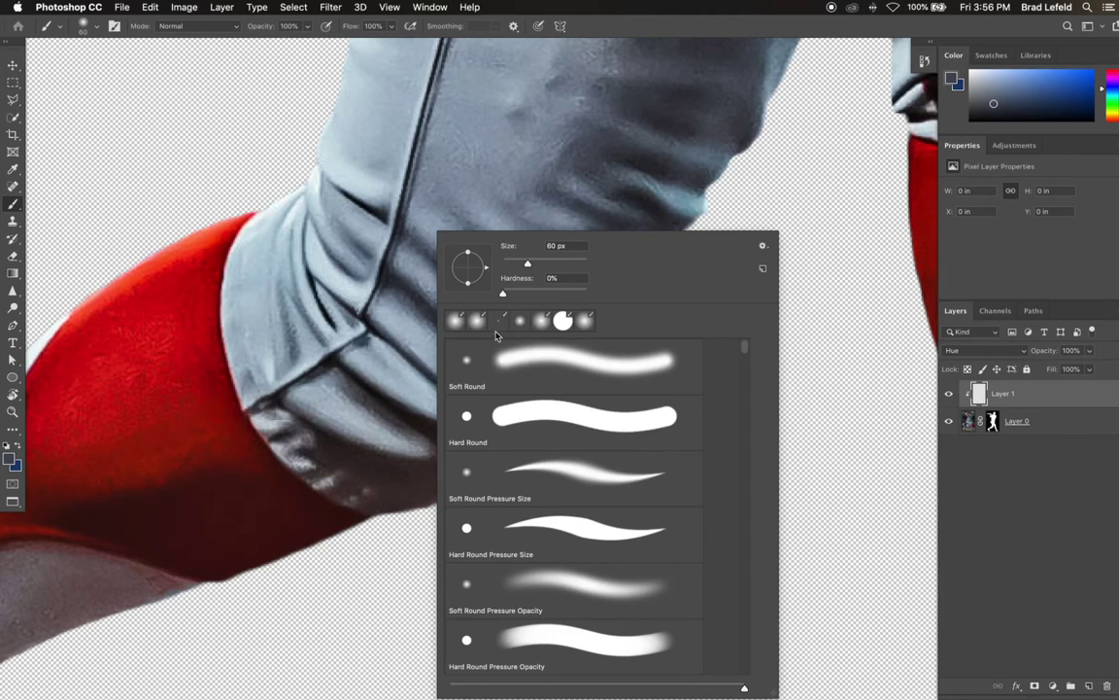
{"action": "key", "text": "Return"}
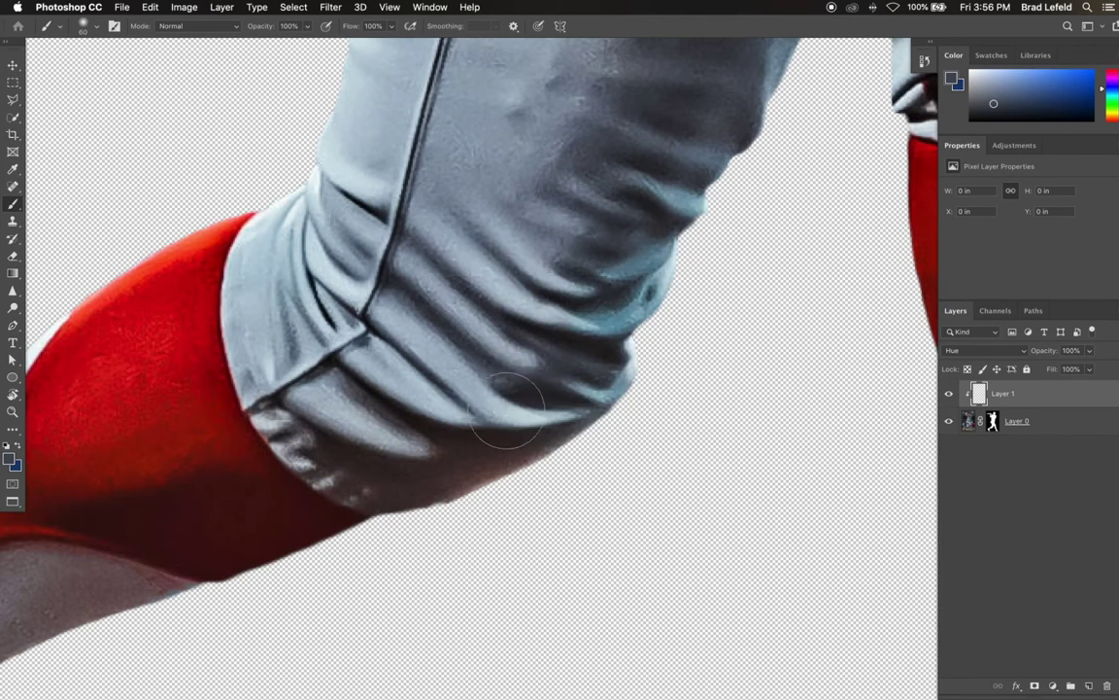
{"action": "left_click", "coordinate": [549, 352], "text": "alt"}
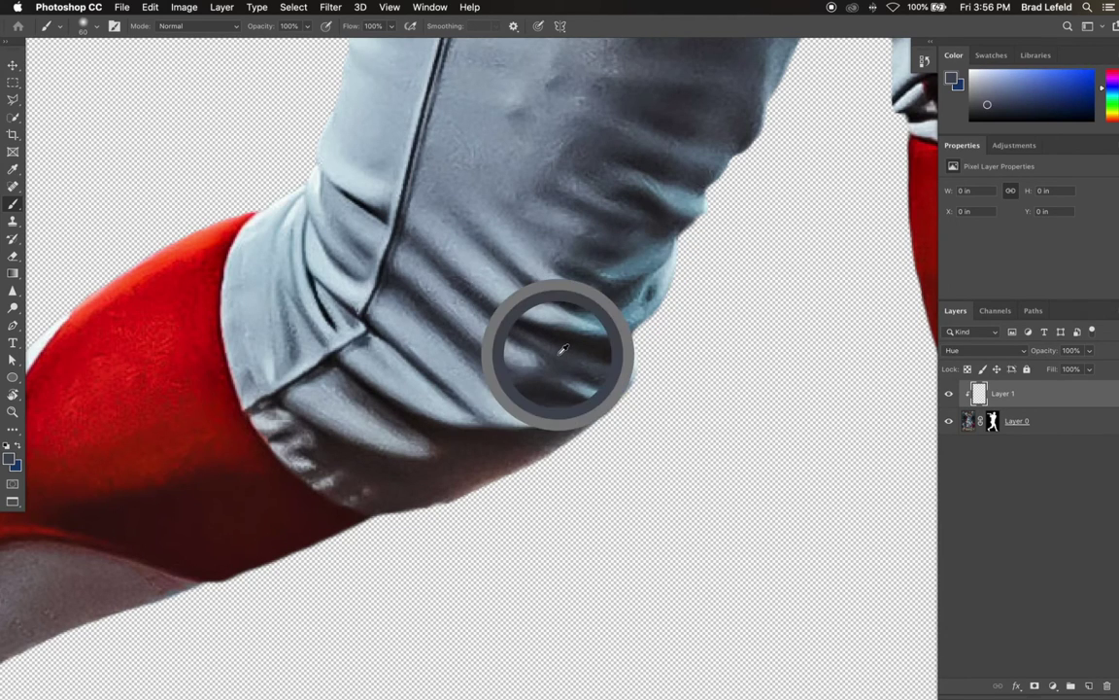
{"action": "left_click_drag", "start_coordinate": [563, 348], "coordinate": [543, 368]}
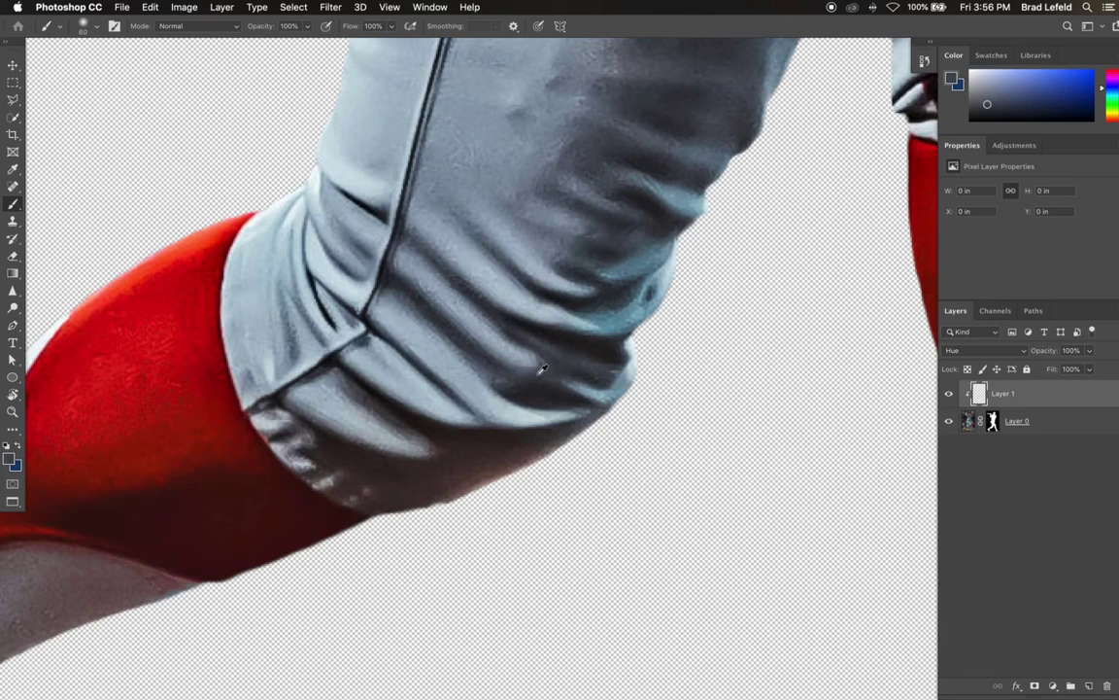
{"action": "mouse_move", "coordinate": [473, 455]}
{"action": "left_mouse_down"}
{"action": "mouse_move", "coordinate": [390, 475]}
{"action": "mouse_move", "coordinate": [332, 451]}
{"action": "mouse_move", "coordinate": [399, 477]}
{"action": "mouse_move", "coordinate": [526, 468]}
{"action": "mouse_move", "coordinate": [584, 437]}
{"action": "mouse_move", "coordinate": [446, 435]}
{"action": "mouse_move", "coordinate": [360, 402]}
{"action": "mouse_move", "coordinate": [453, 438]}
{"action": "mouse_move", "coordinate": [571, 394]}
{"action": "mouse_move", "coordinate": [472, 372]}
{"action": "mouse_move", "coordinate": [688, 260]}
{"action": "left_mouse_up"}
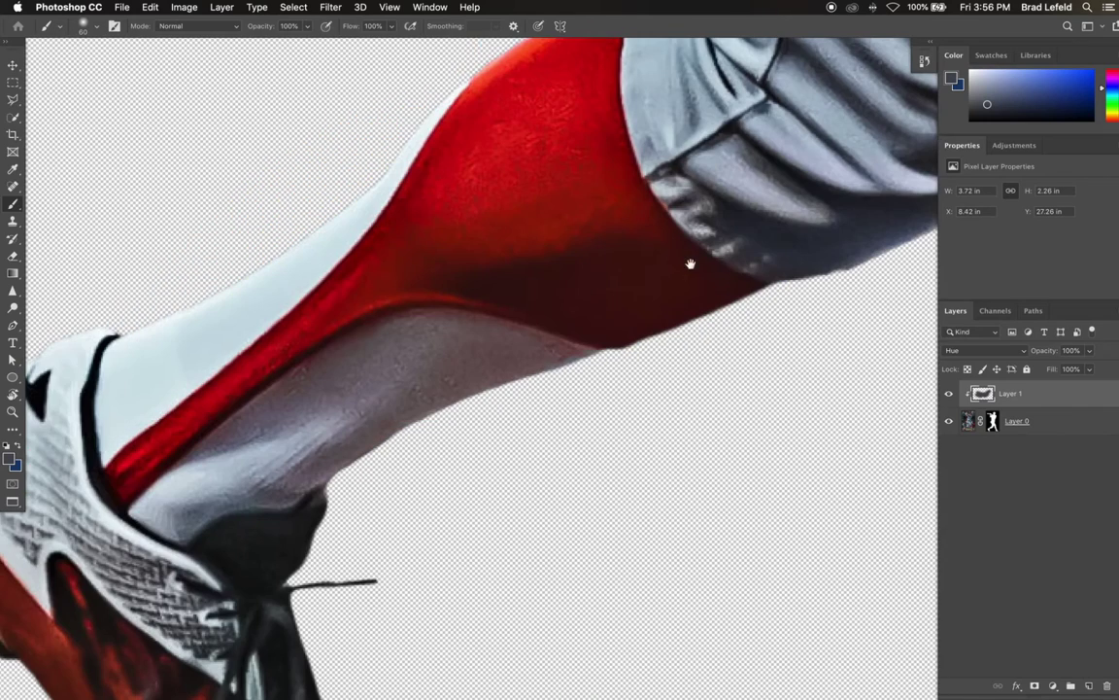
Sample the light grey sock color and paint over the color cast on the lower rear leg, finishing with the whole player in view.
{"action": "left_click", "coordinate": [221, 484], "text": "alt"}
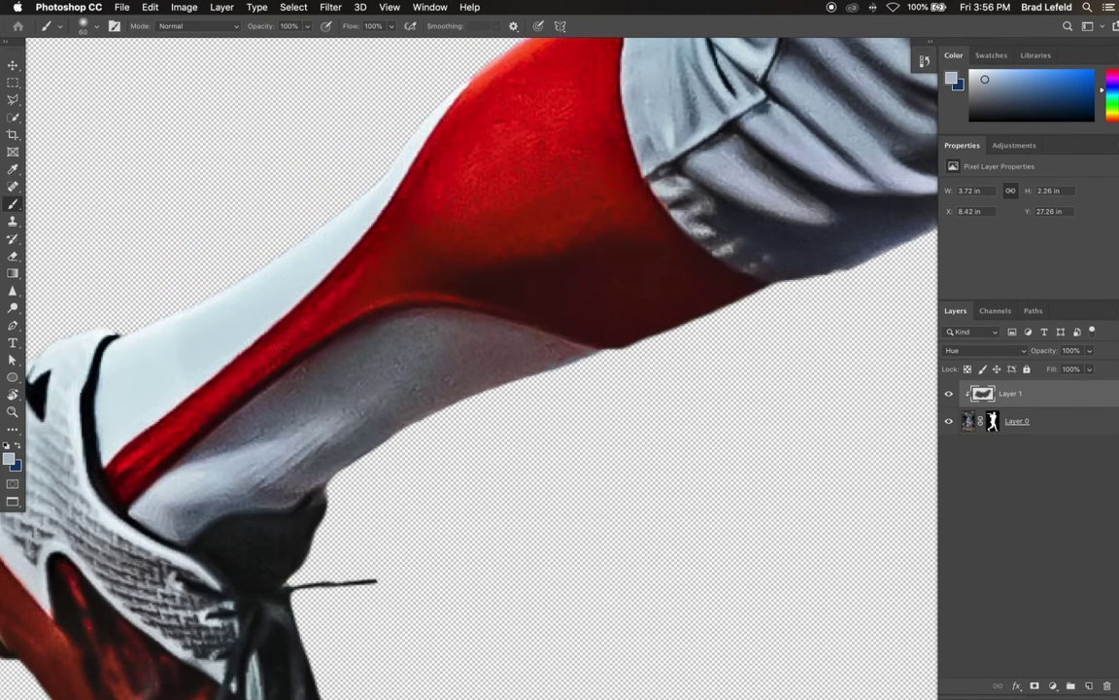
{"action": "mouse_move", "coordinate": [430, 354]}
{"action": "left_mouse_down"}
{"action": "mouse_move", "coordinate": [498, 344]}
{"action": "mouse_move", "coordinate": [349, 395]}
{"action": "mouse_move", "coordinate": [481, 359]}
{"action": "mouse_move", "coordinate": [746, 348]}
{"action": "mouse_move", "coordinate": [485, 399]}
{"action": "mouse_move", "coordinate": [533, 375]}
{"action": "left_mouse_up"}
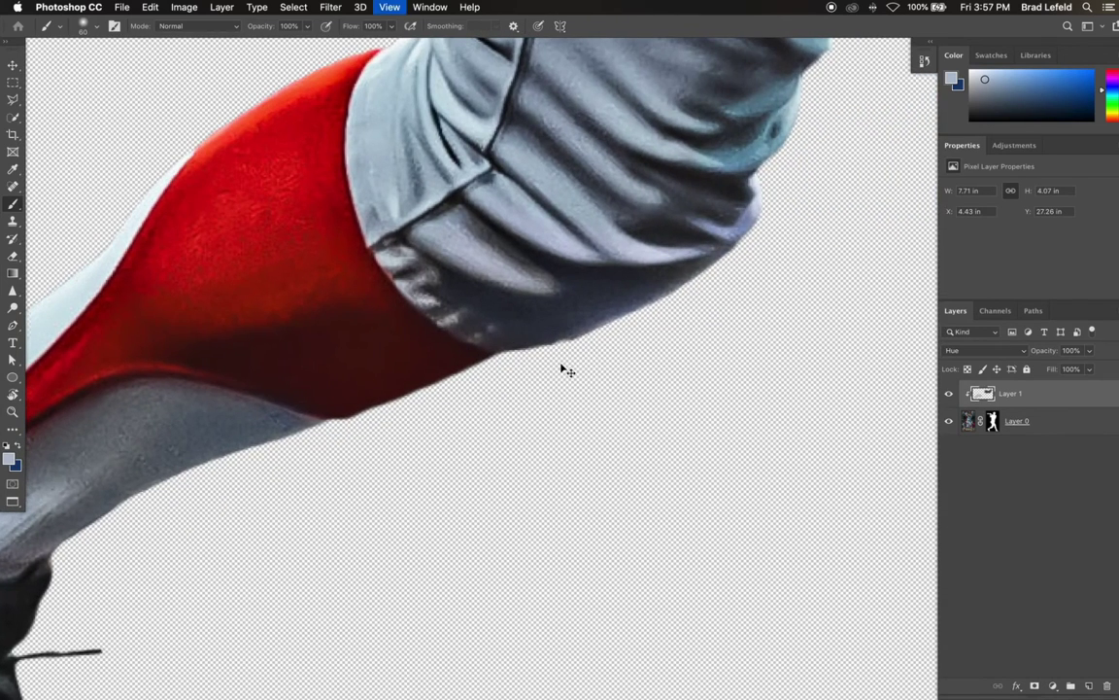
{"action": "key", "text": "super+0"}
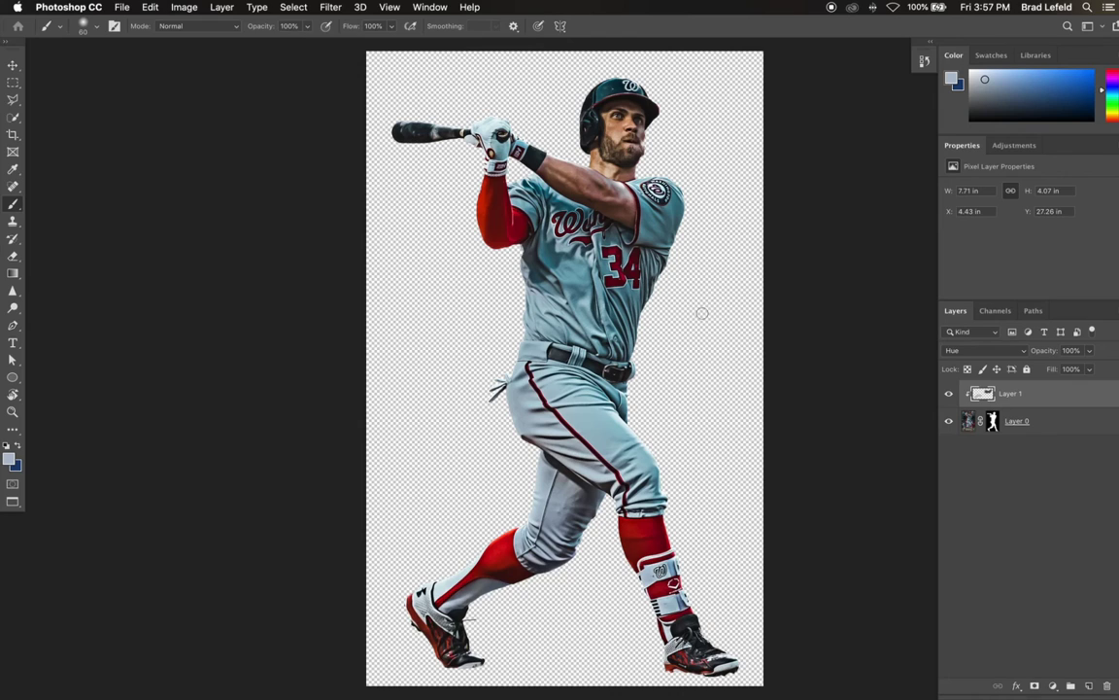
Start a web export of the cut-out player and choose PNG as the file format.
{"action": "key", "text": "v"}
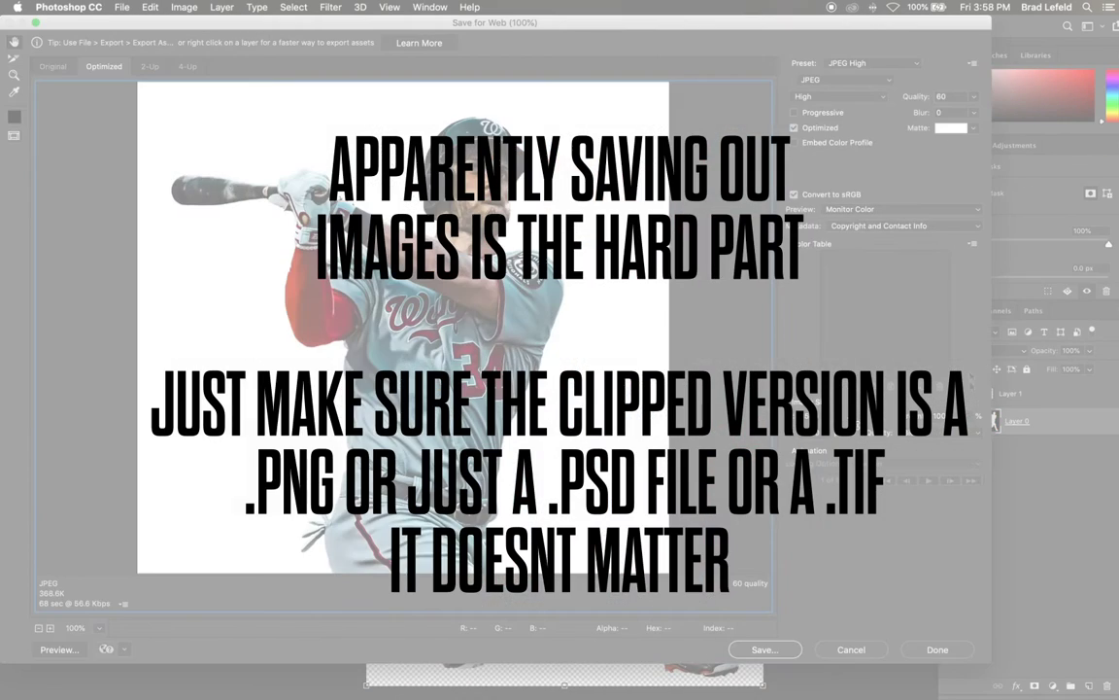
{"action": "left_click", "coordinate": [822, 79]}
{"action": "left_click", "coordinate": [824, 101]}
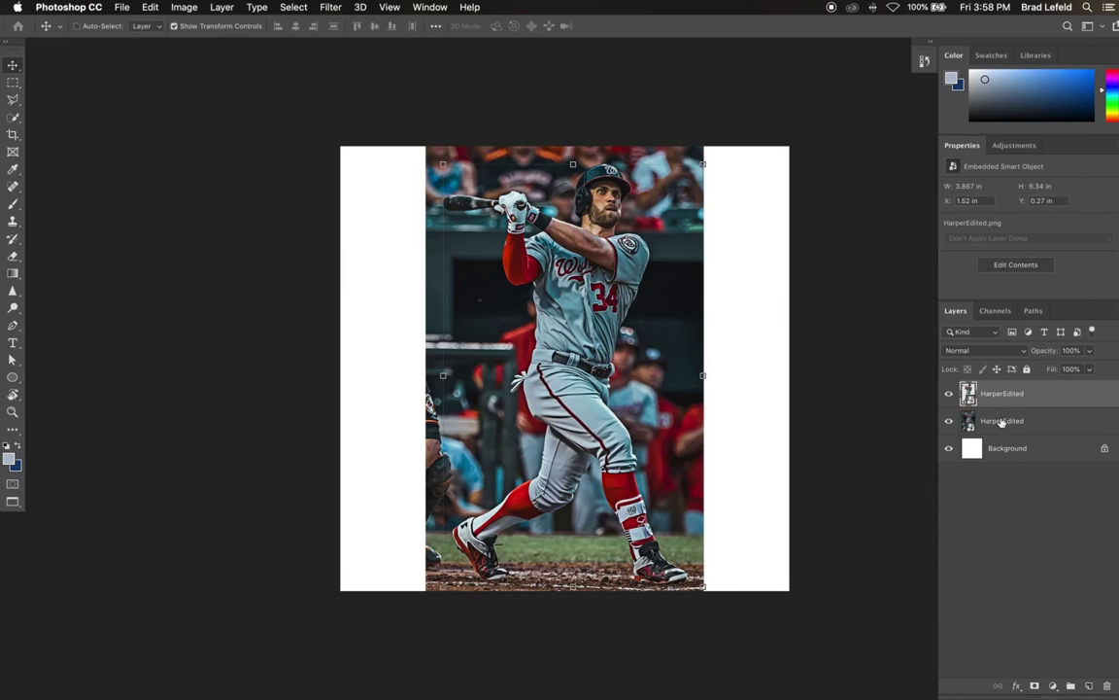
Add a Gradient Map with the Black, White preset above the full photo layer and clip it to that layer.
{"action": "left_click", "coordinate": [1001, 422]}
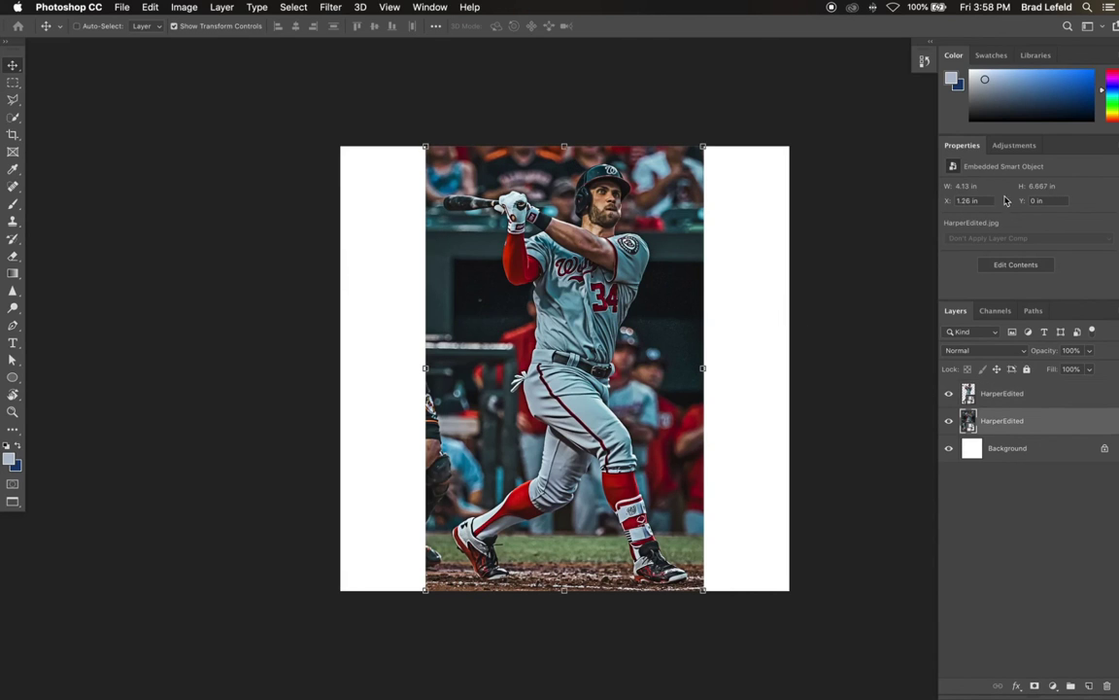
{"action": "left_click", "coordinate": [1014, 146]}
{"action": "left_click", "coordinate": [1041, 212]}
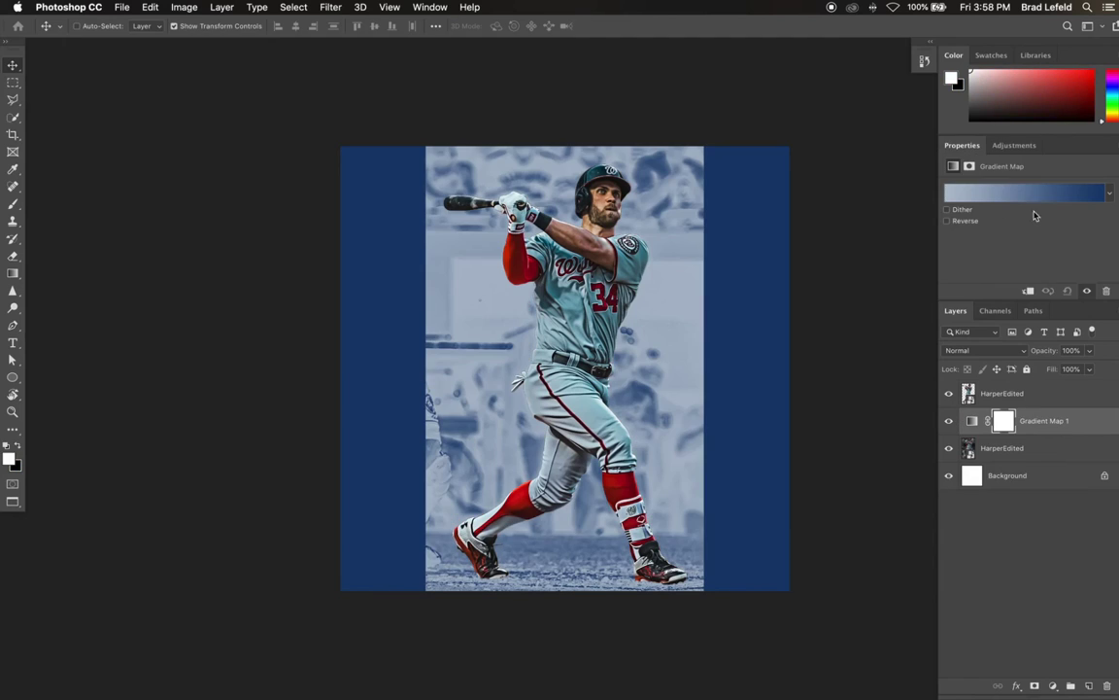
{"action": "left_click", "coordinate": [1001, 199]}
{"action": "left_click", "coordinate": [783, 239]}
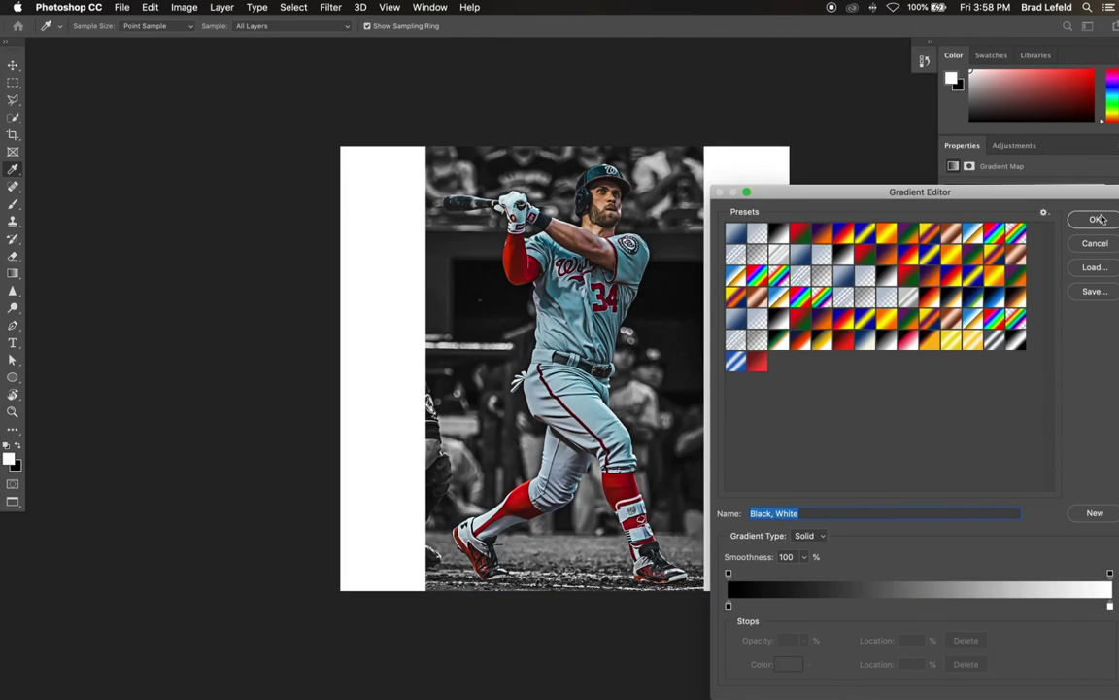
{"action": "left_click", "coordinate": [1097, 220]}
{"action": "left_click", "coordinate": [986, 439], "text": "alt"}
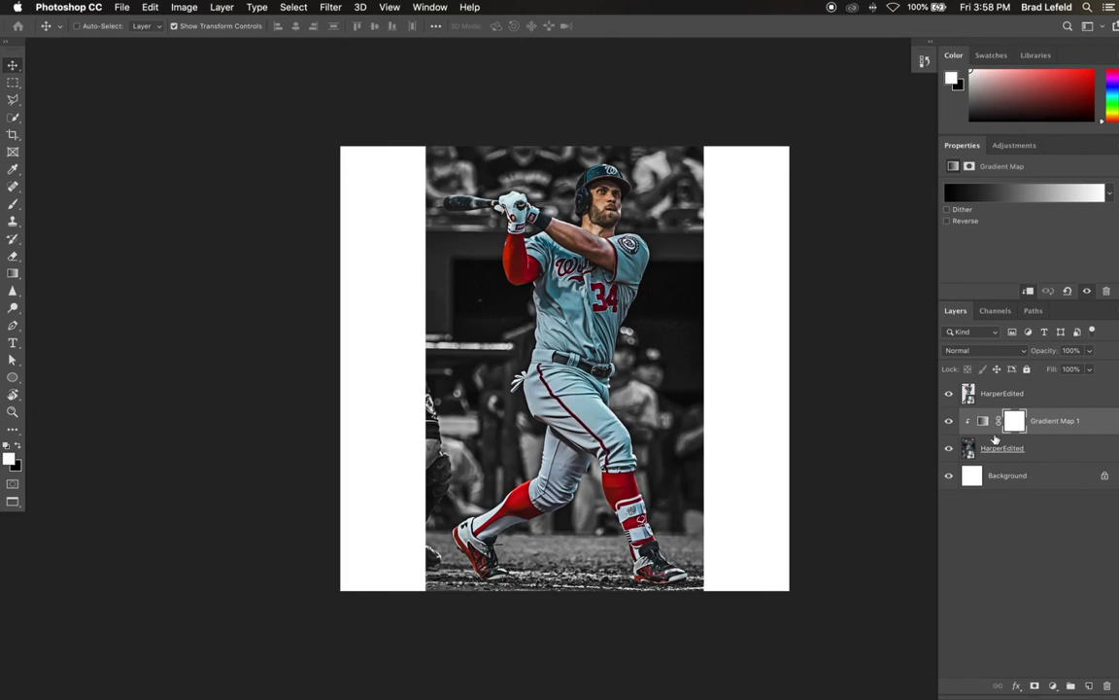
Brighten the gradient map by moving its white stop to about a third of the ramp from the black end.
{"action": "left_click", "coordinate": [1010, 191]}
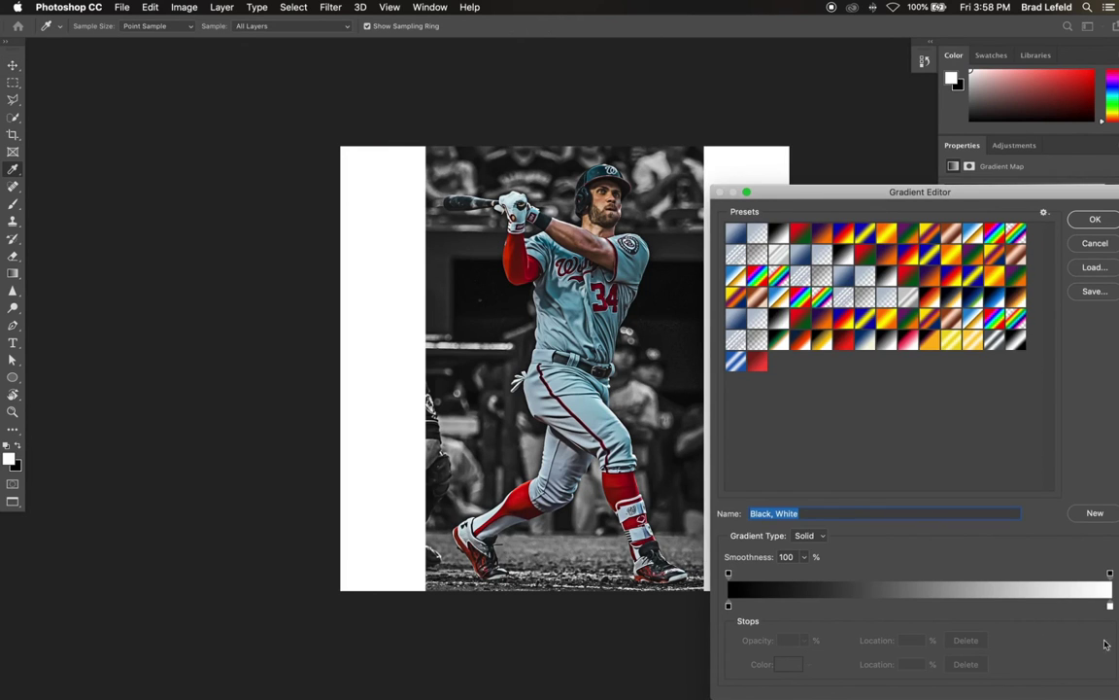
{"action": "left_click", "coordinate": [1109, 607]}
{"action": "left_click_drag", "start_coordinate": [922, 605], "coordinate": [791, 606]}
{"action": "left_click_drag", "start_coordinate": [1113, 609], "coordinate": [827, 607]}
{"action": "left_click_drag", "start_coordinate": [830, 607], "coordinate": [855, 605]}
{"action": "key", "text": "Return"}
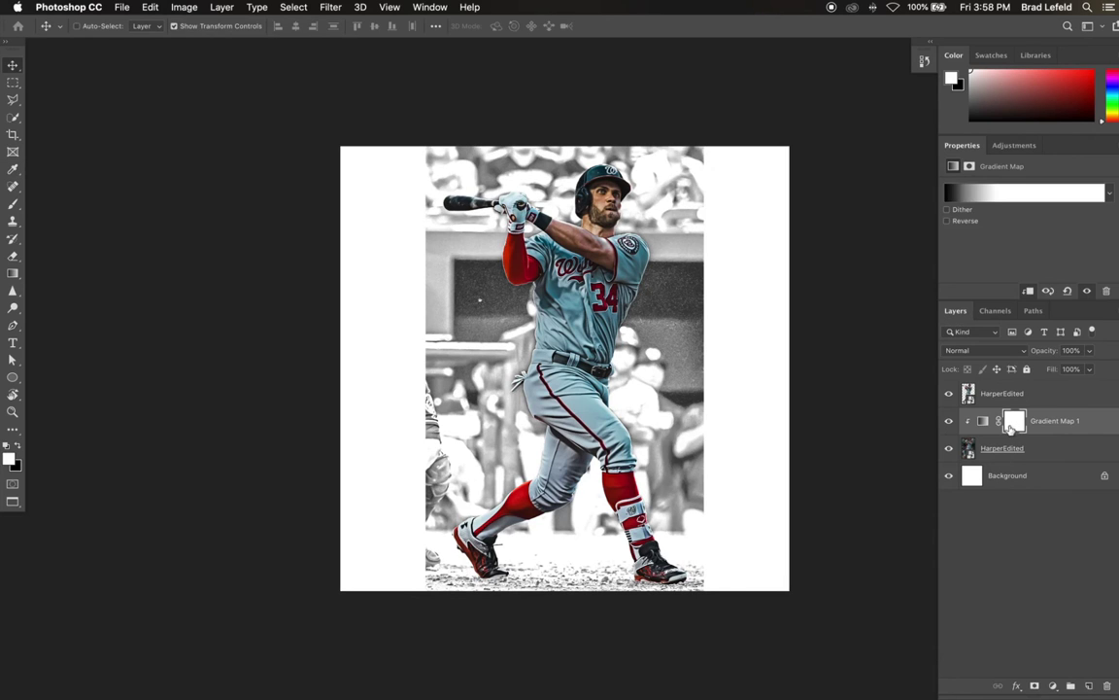
{"action": "key", "text": "super+i"}
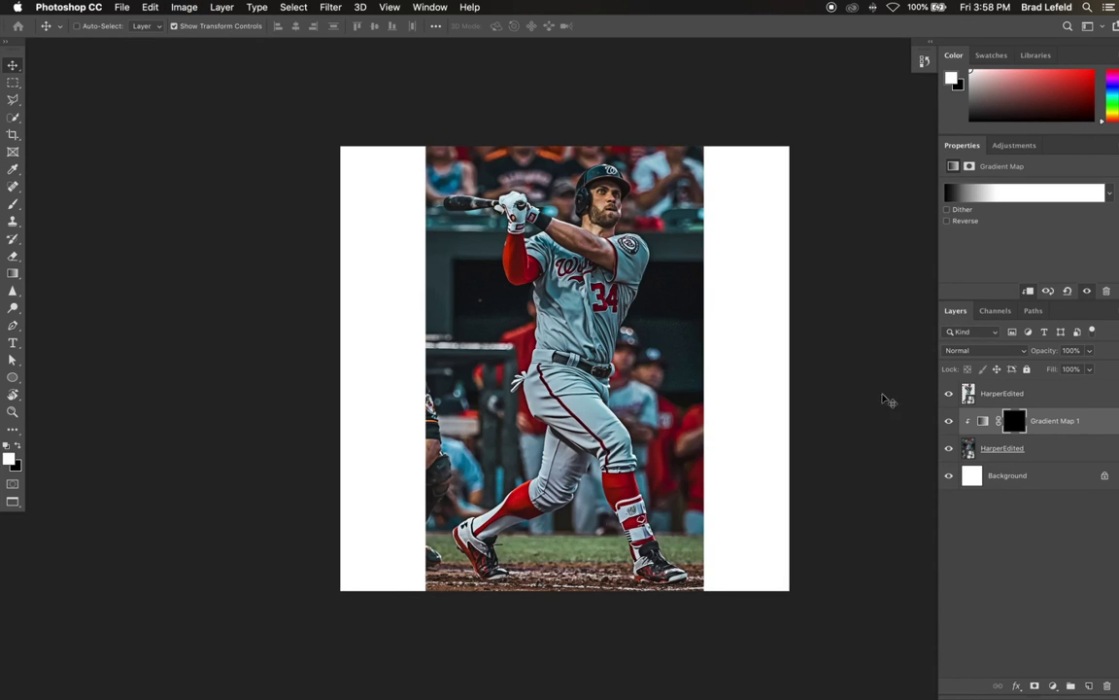
{"action": "key", "text": "b"}
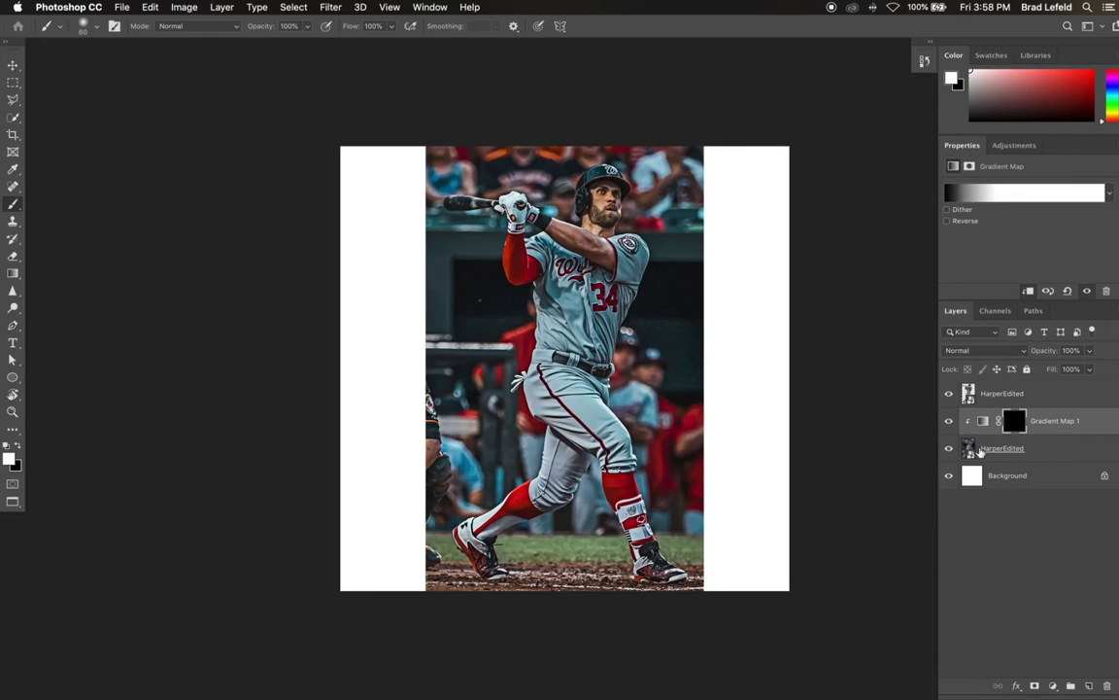
{"action": "key", "text": "super+i"}
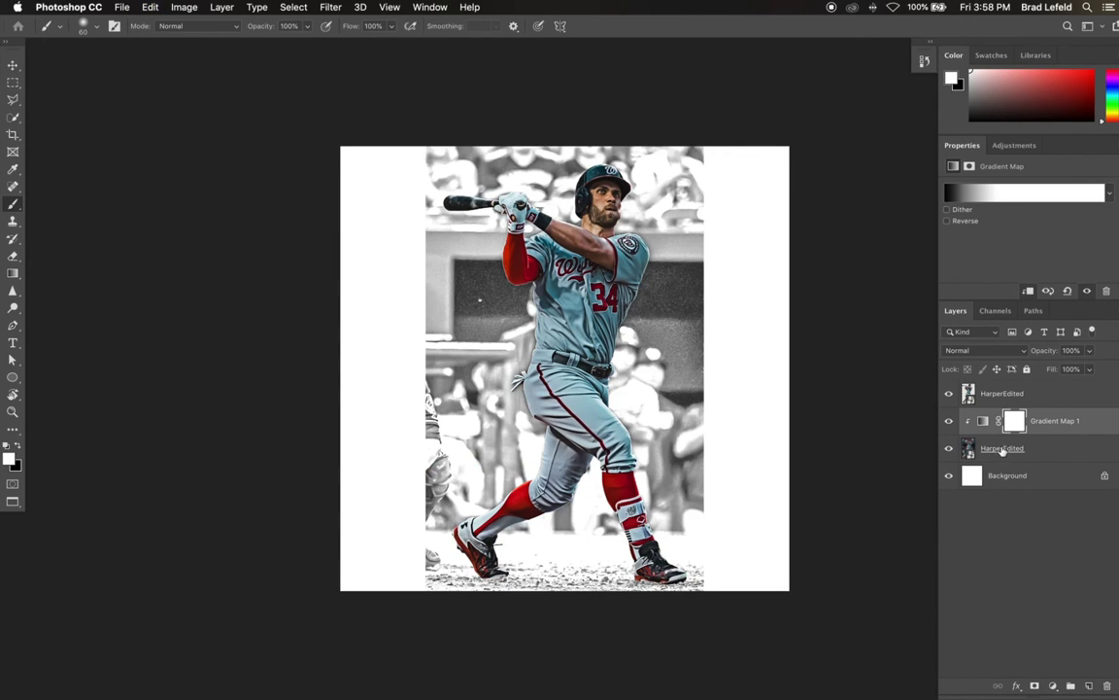
Add a black layer mask to the full photo layer and reveal the dirt around the player's feet with a soft 300 px white brush.
{"action": "left_click", "coordinate": [1014, 450]}
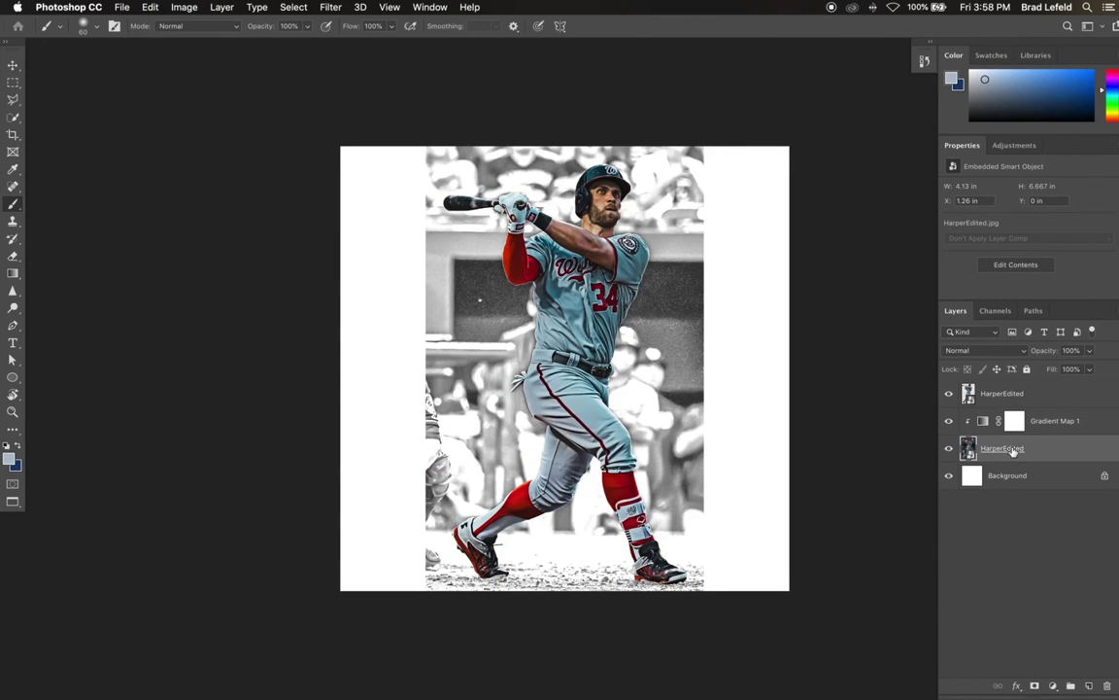
{"action": "left_click", "coordinate": [1035, 686], "text": "alt"}
{"action": "key", "text": "bracketright"}
{"action": "key", "text": "bracketright"}
{"action": "key", "text": "bracketright"}
{"action": "key", "text": "bracketright"}
{"action": "key", "text": "bracketright"}
{"action": "key", "text": "bracketright"}
{"action": "key", "text": "bracketright"}
{"action": "key", "text": "bracketright"}
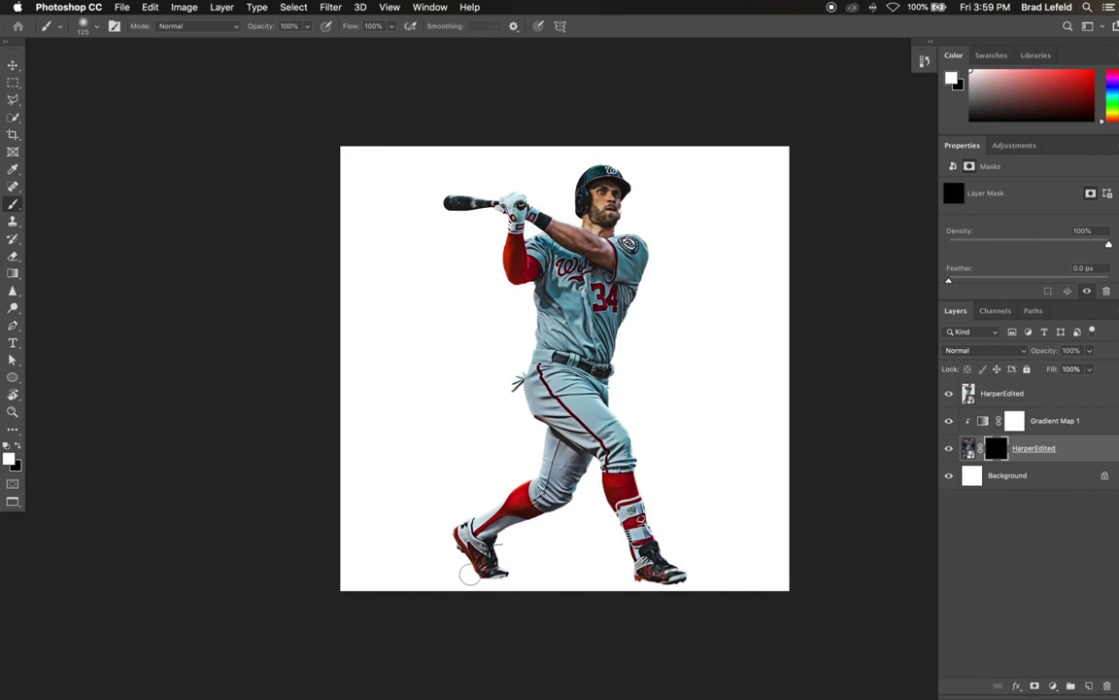
{"action": "key", "text": "bracketright"}
{"action": "key", "text": "bracketright"}
{"action": "key", "text": "bracketright"}
{"action": "key", "text": "bracketright"}
{"action": "left_click_drag", "start_coordinate": [469, 574], "coordinate": [701, 571]}
Paint black on the photo mask with a 125 px soft brush to hide stray marks beside the front leg and soften the dirt's outer edges.
{"action": "right_click", "coordinate": [670, 524]}
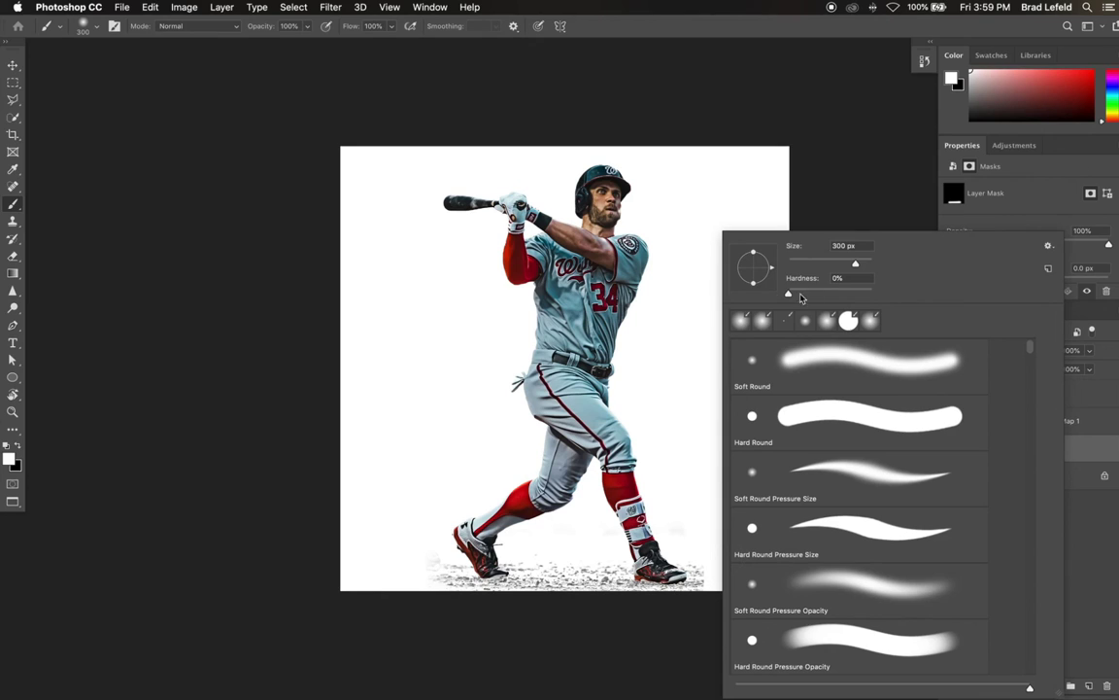
{"action": "key", "text": "Escape"}
{"action": "key", "text": "bracketleft"}
{"action": "key", "text": "bracketleft"}
{"action": "key", "text": "bracketleft"}
{"action": "key", "text": "bracketleft"}
{"action": "key", "text": "bracketleft"}
{"action": "key", "text": "bracketleft"}
{"action": "key", "text": "bracketleft"}
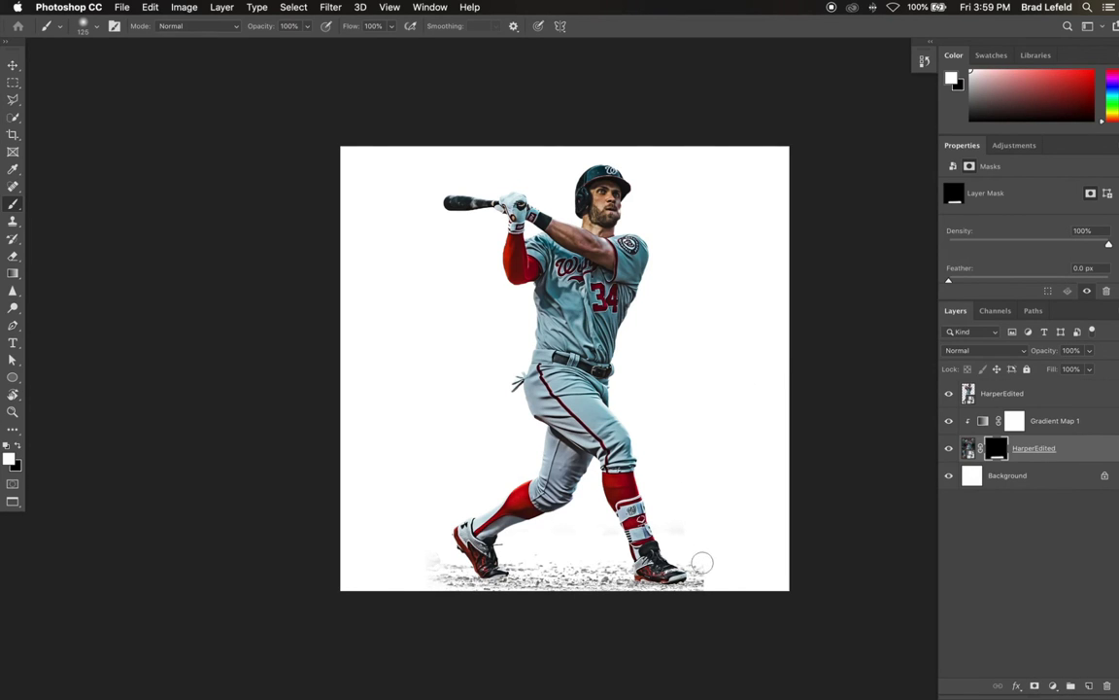
{"action": "left_click", "coordinate": [672, 523]}
{"action": "key", "text": "x"}
{"action": "left_click_drag", "start_coordinate": [670, 521], "coordinate": [684, 534]}
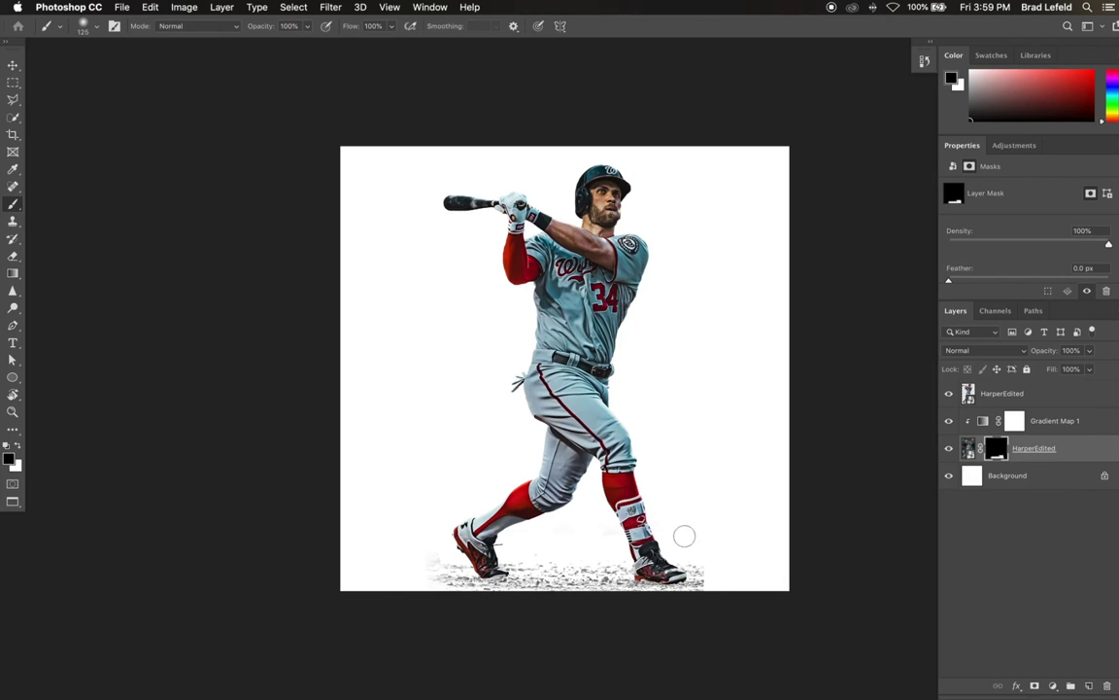
{"action": "mouse_move", "coordinate": [710, 582]}
{"action": "left_mouse_down"}
{"action": "mouse_move", "coordinate": [455, 559]}
{"action": "mouse_move", "coordinate": [425, 582]}
{"action": "left_mouse_up"}
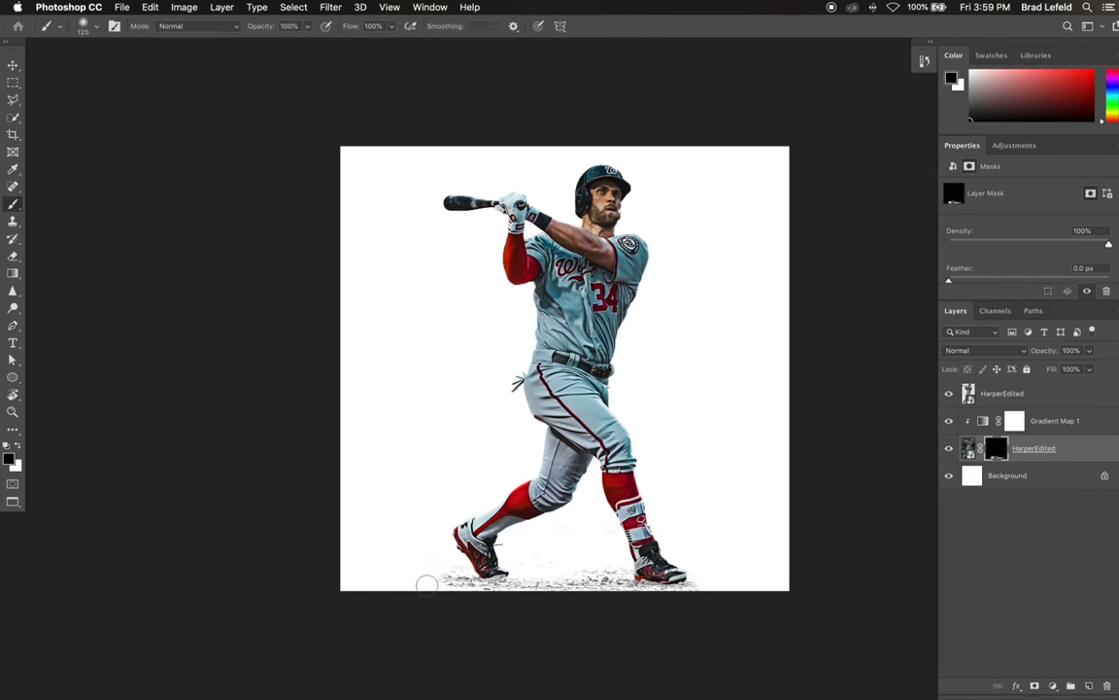
Scale the player, gradient map and photo layers together so the player is about 3.4 × 5.6 in, and nudge them slightly left.
{"action": "key", "text": "super+t"}
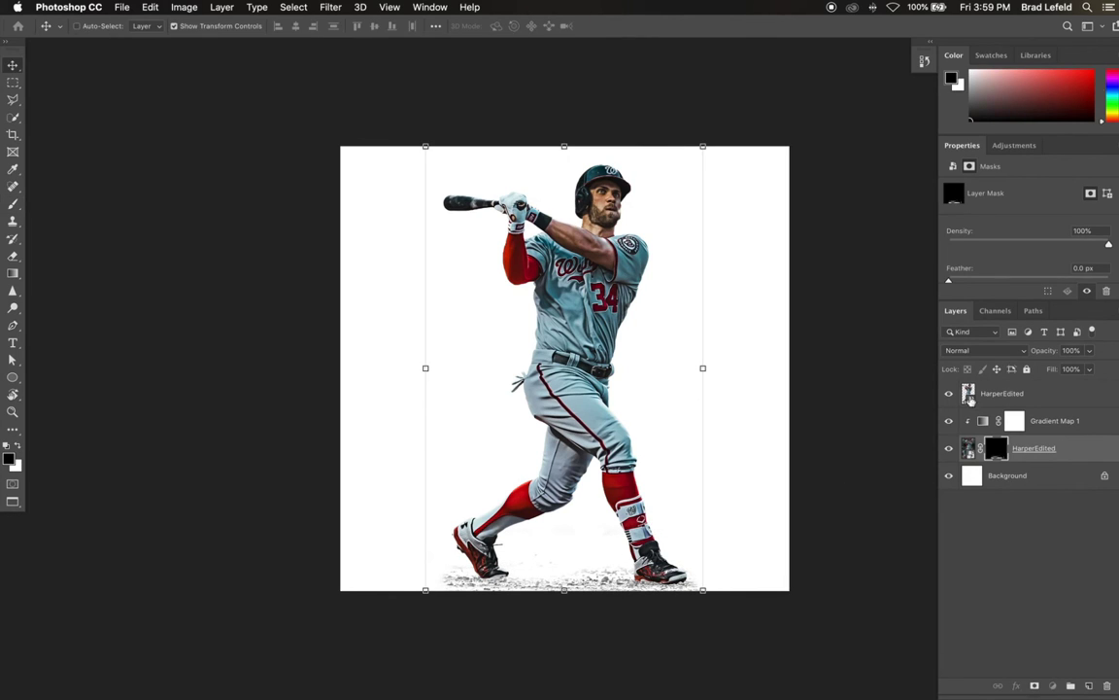
{"action": "left_click_drag", "start_coordinate": [701, 587], "coordinate": [686, 565]}
{"action": "key", "text": "Return"}
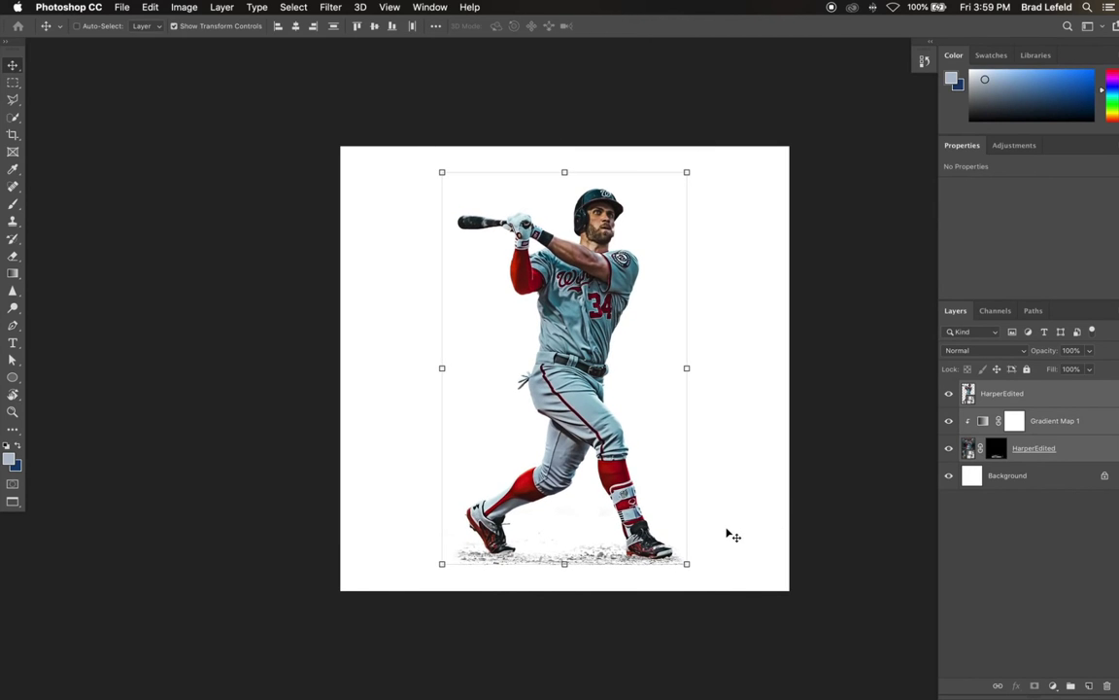
{"action": "key", "text": "Left"}
{"action": "key", "text": "Left"}
{"action": "key", "text": "Left"}
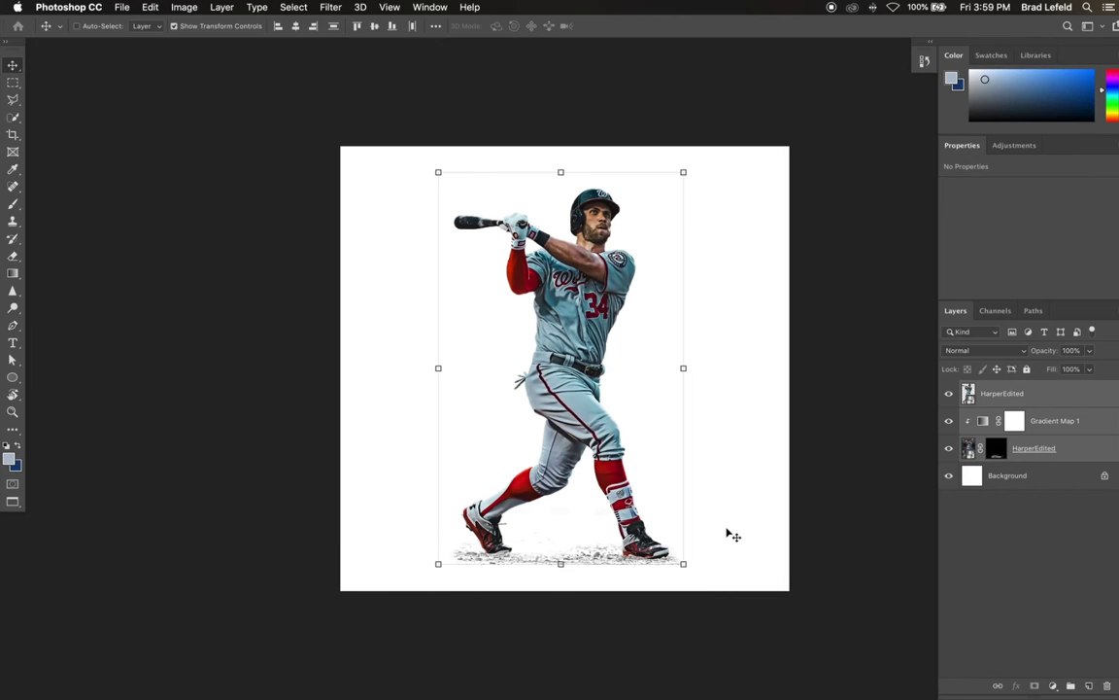
Review the composition with the transform controls hidden and the cut-out player layer selected.
{"action": "key", "text": "super+h"}
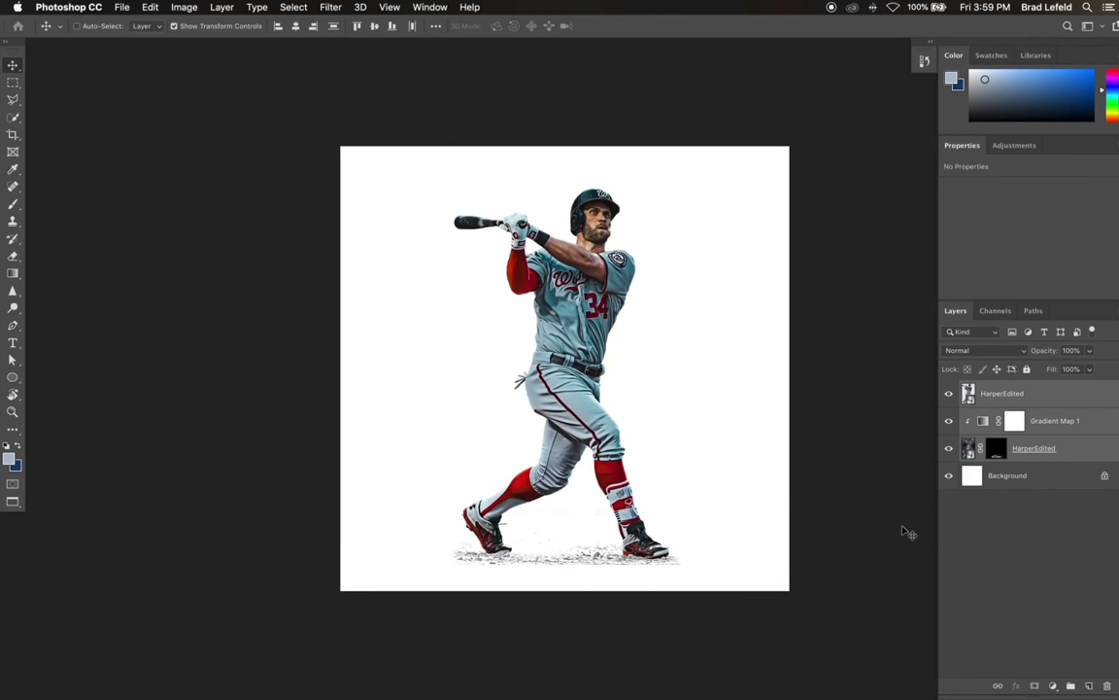
{"action": "key", "text": "super+h"}
{"action": "left_click", "coordinate": [1011, 475]}
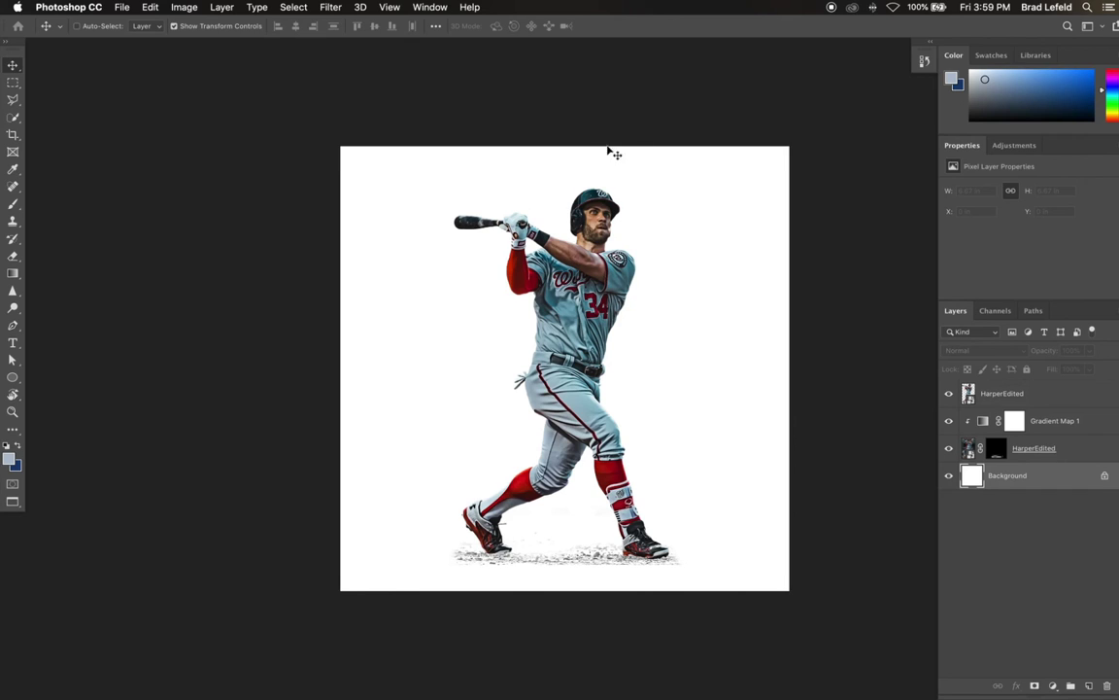
{"action": "left_click", "coordinate": [1014, 395]}
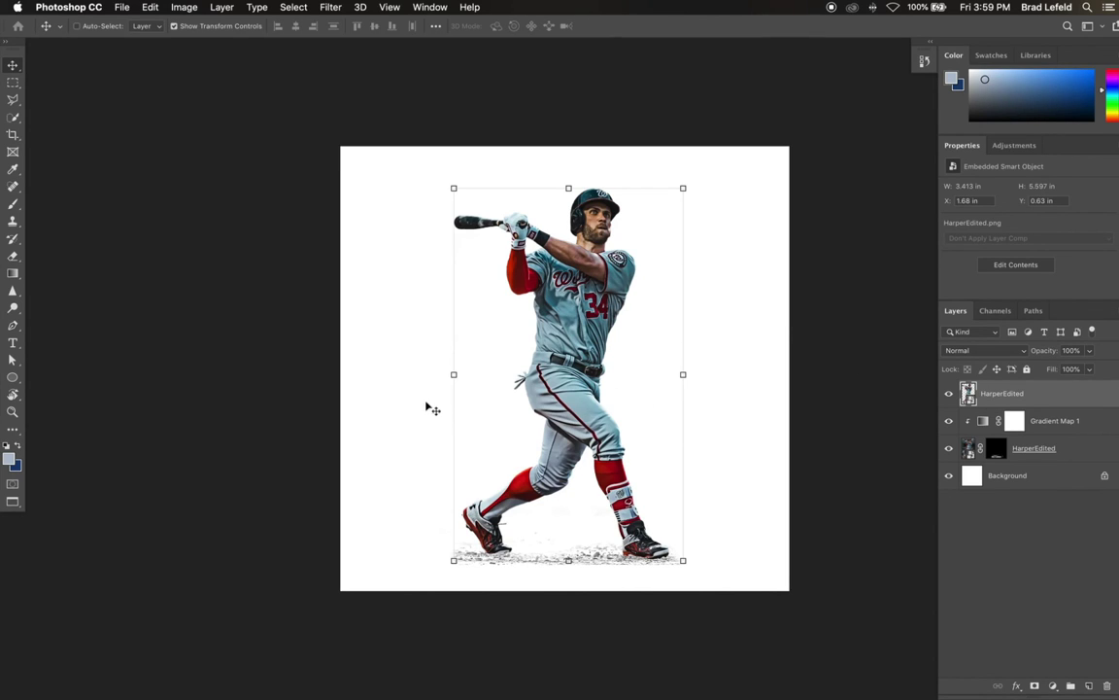
{"action": "key", "text": "super+h"}
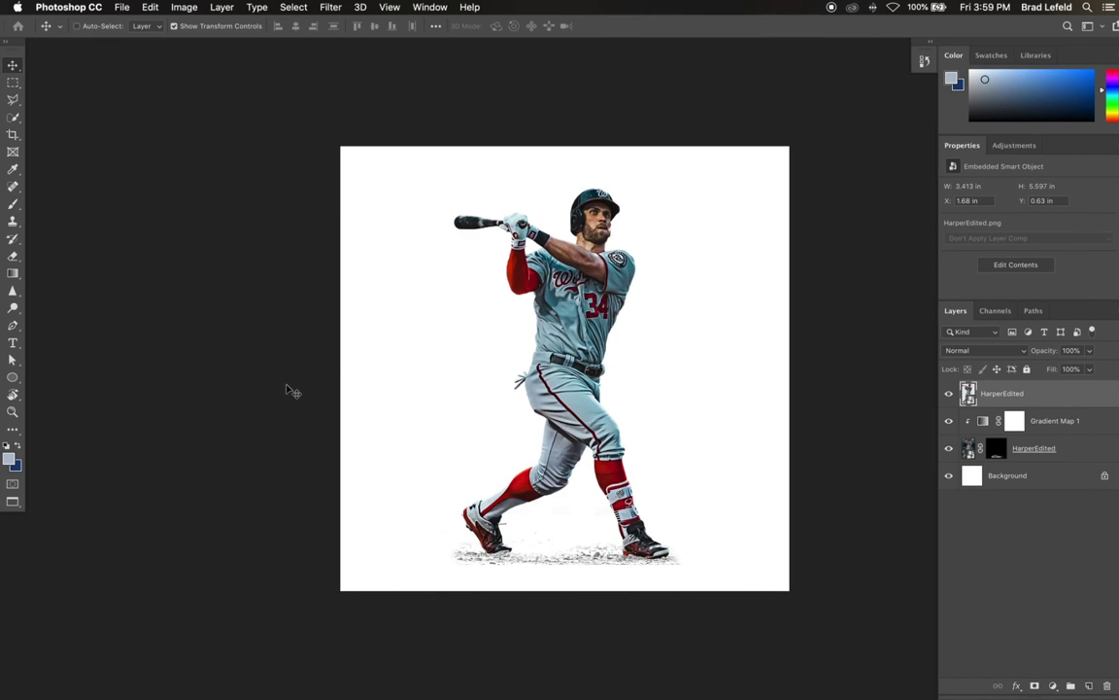